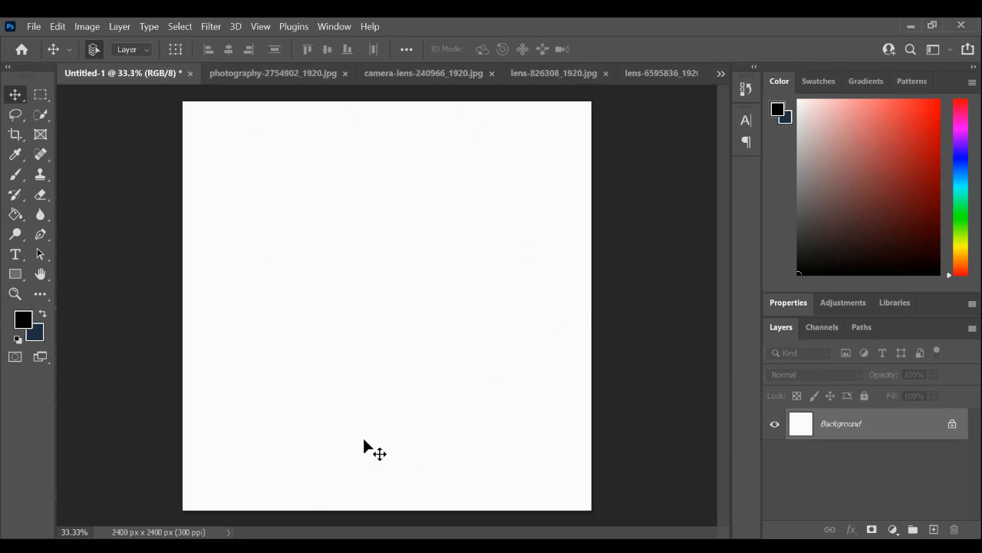
- Close Untitled-1 without saving and create a new 8 × 8 inch RGB document at 300 pixels/inch with a white background
{"action": "left_click", "coordinate": [190, 74]}
{"action": "left_click", "coordinate": [558, 243]}
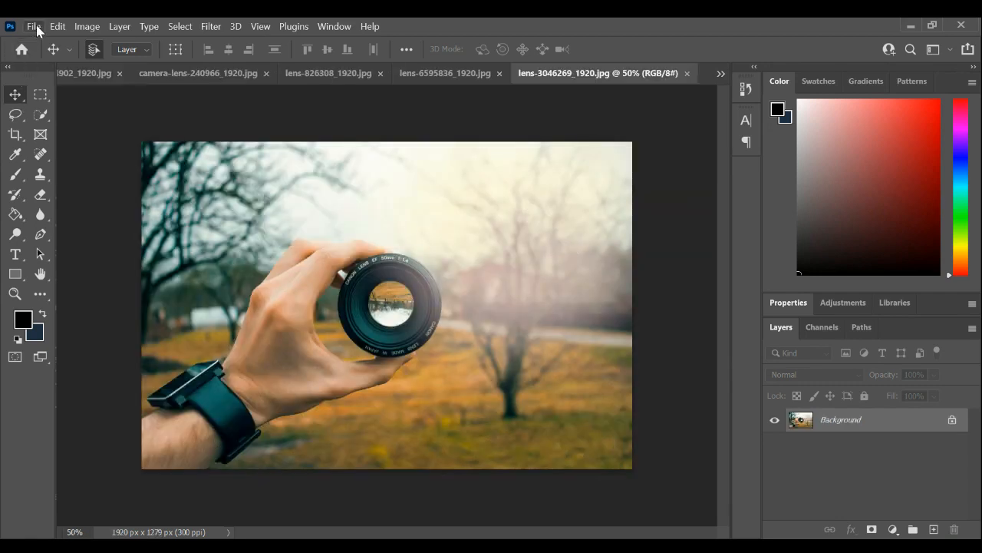
{"action": "key", "text": "ctrl+n"}
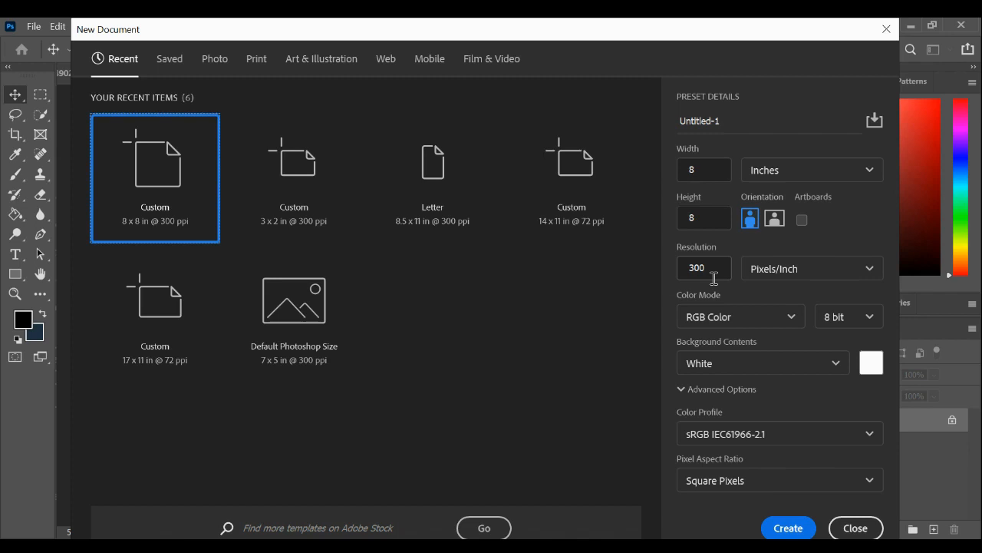
{"action": "left_click", "coordinate": [788, 528]}
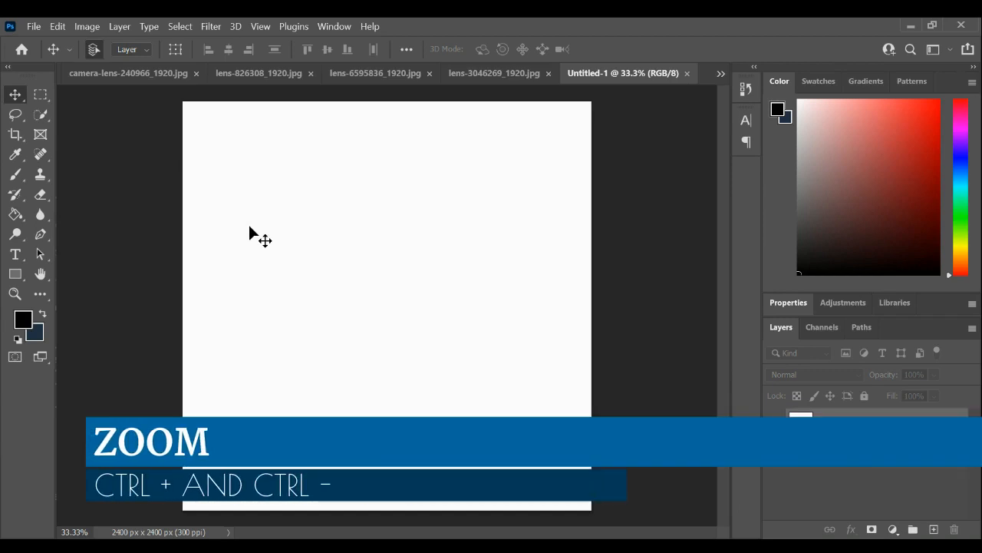
- Zoom in and out on the blank canvas to view it at different magnifications
{"action": "key", "text": "ctrl+plus"}
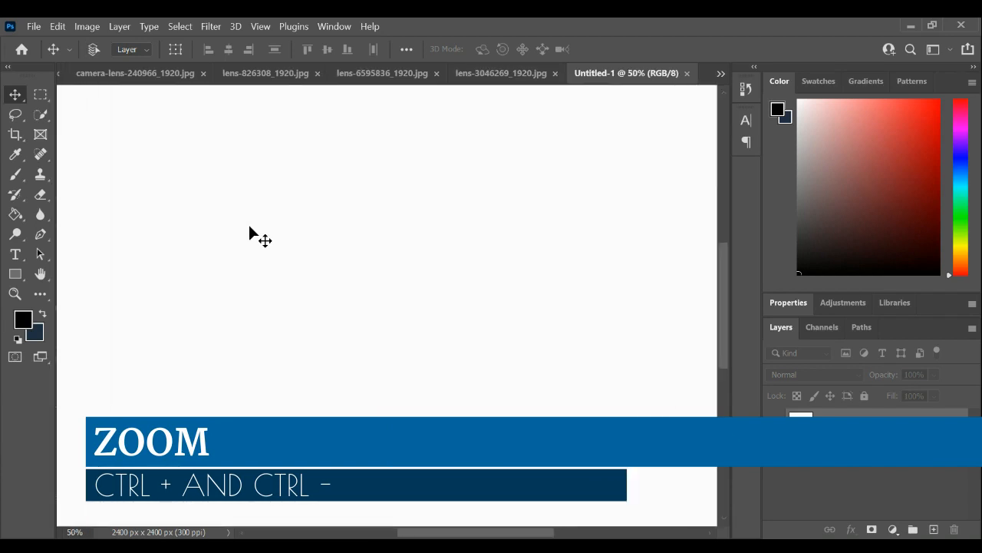
{"action": "key", "text": "ctrl+plus"}
{"action": "key", "text": "ctrl+minus"}
{"action": "key", "text": "ctrl+minus"}
{"action": "key", "text": "ctrl+minus"}
{"action": "key", "text": "ctrl+minus"}
{"action": "key", "text": "ctrl+minus"}
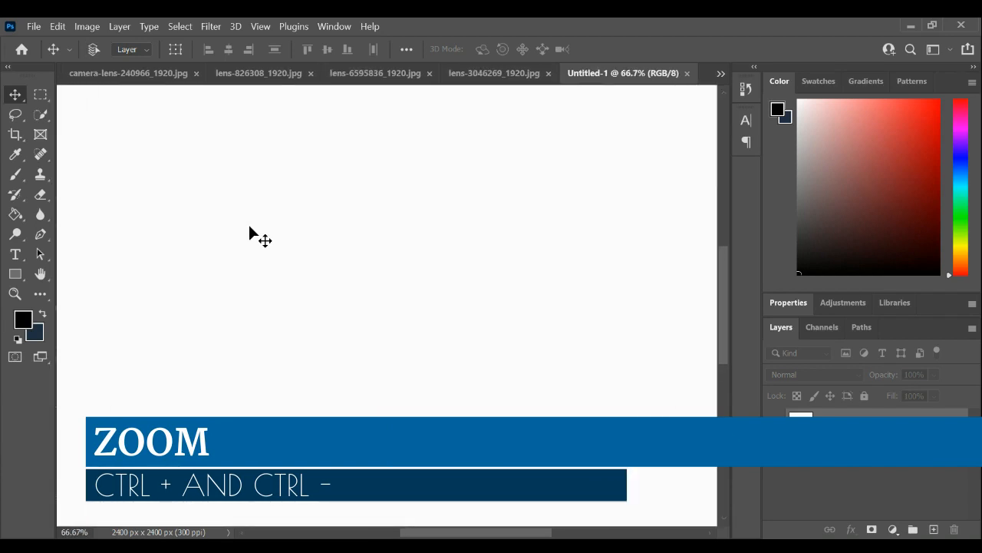
{"action": "key", "text": "ctrl+minus"}
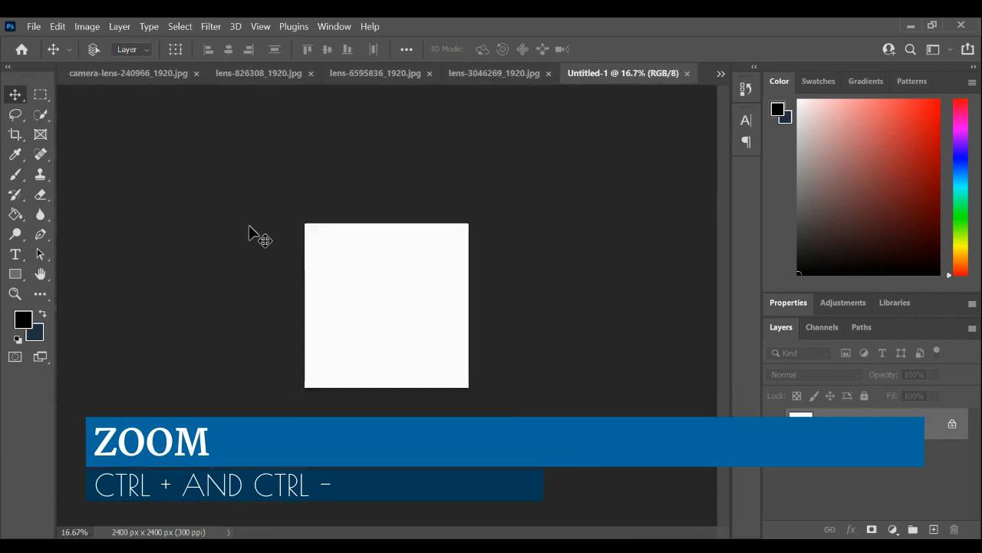
{"action": "key", "text": "ctrl+plus"}
{"action": "key", "text": "ctrl+plus"}
{"action": "key", "text": "ctrl+plus"}
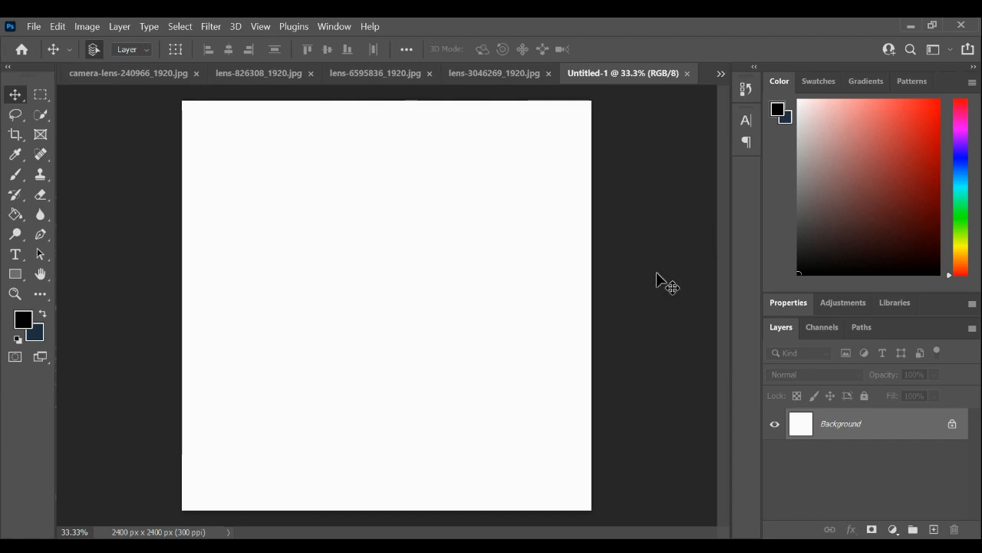
- Copy the entire camera-lens-240966_1920.jpg image into Untitled-1 and move it into the upper part of the canvas, centred horizontally
{"action": "left_click", "coordinate": [136, 76]}
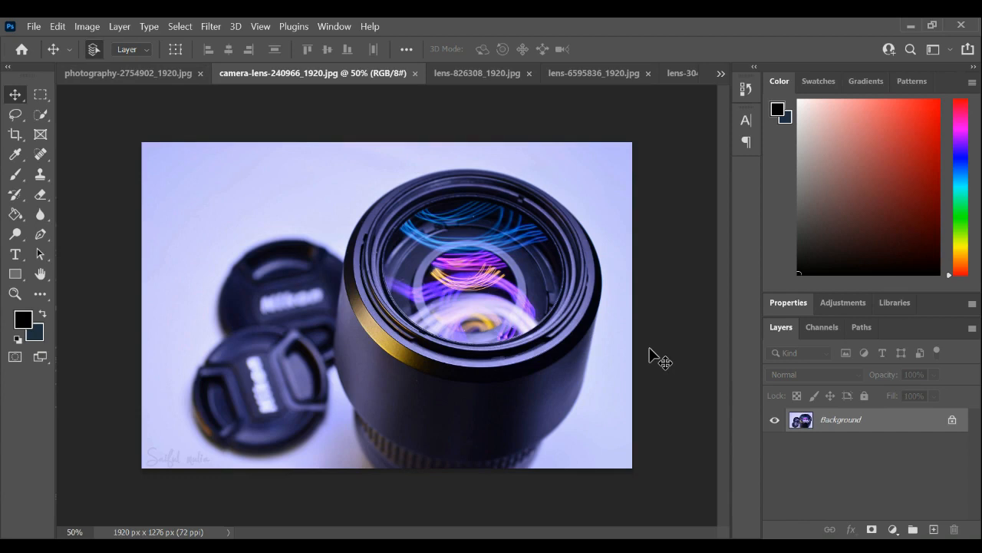
{"action": "key", "text": "ctrl+a"}
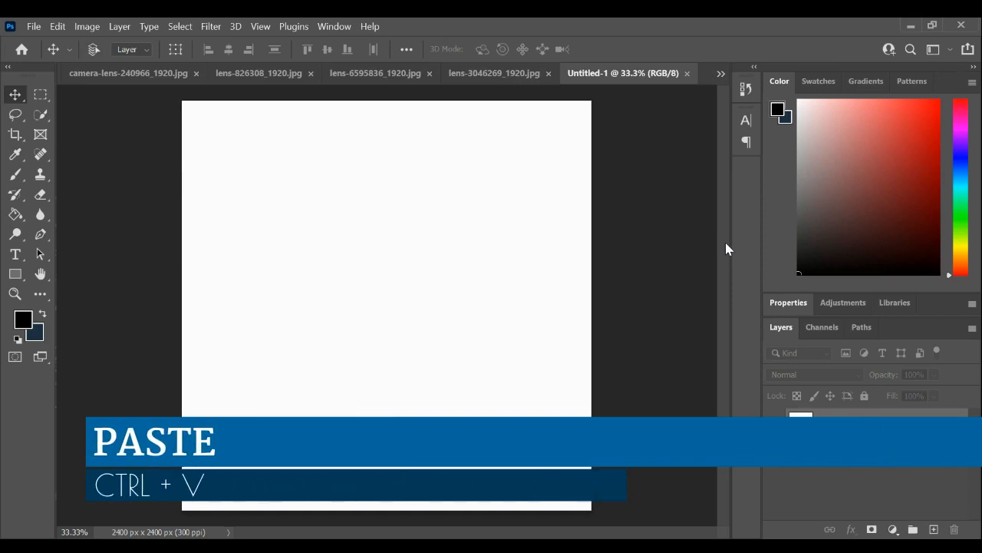
{"action": "key", "text": "ctrl+v"}
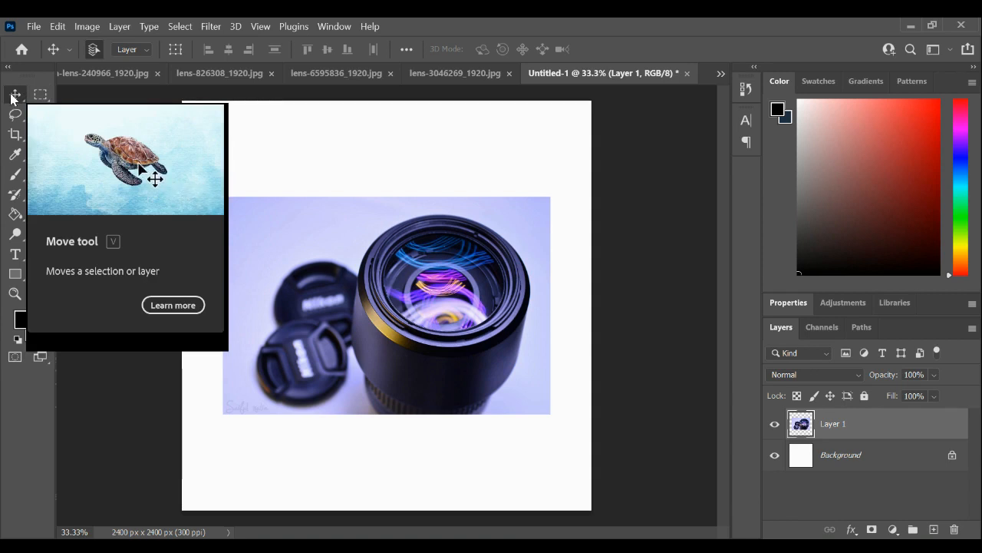
{"action": "left_click_drag", "start_coordinate": [399, 277], "coordinate": [383, 206]}
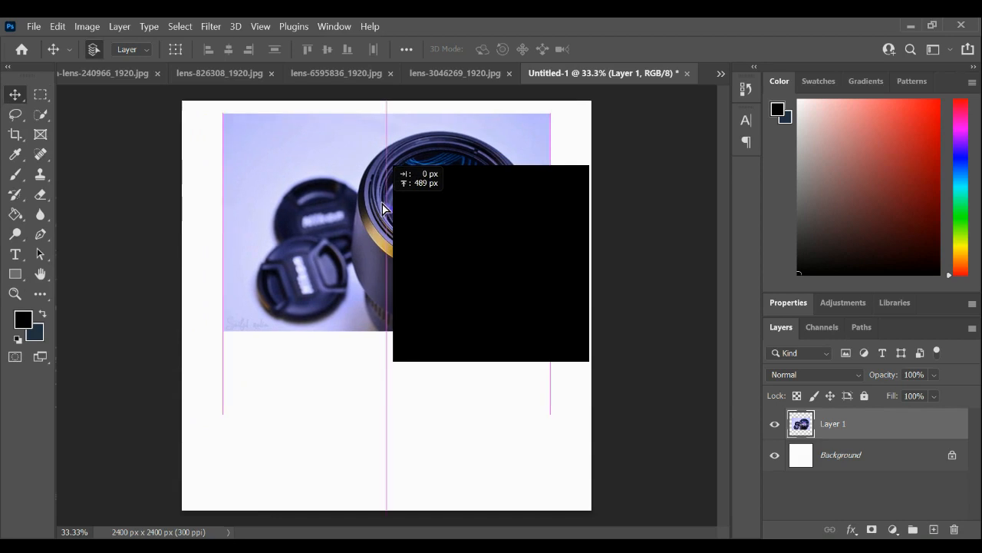
{"action": "mouse_move", "coordinate": [382, 206]}
{"action": "left_mouse_down"}
{"action": "mouse_move", "coordinate": [390, 231]}
{"action": "mouse_move", "coordinate": [389, 213]}
{"action": "left_mouse_up"}
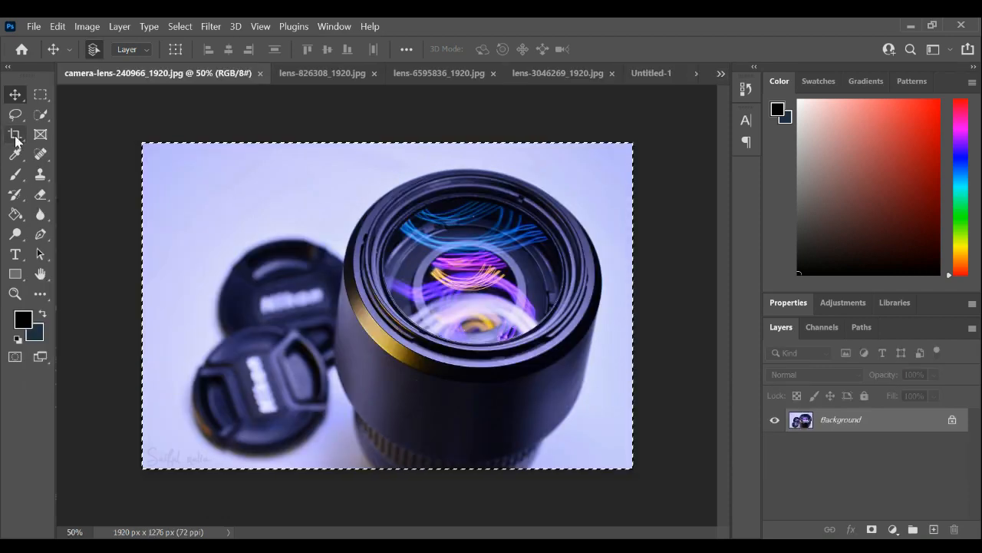
- Crop all four sides of camera-lens-240966_1920.jpg to about 1424 × 948 px
{"action": "right_click", "coordinate": [15, 138]}
{"action": "left_click_drag", "start_coordinate": [141, 307], "coordinate": [200, 304]}
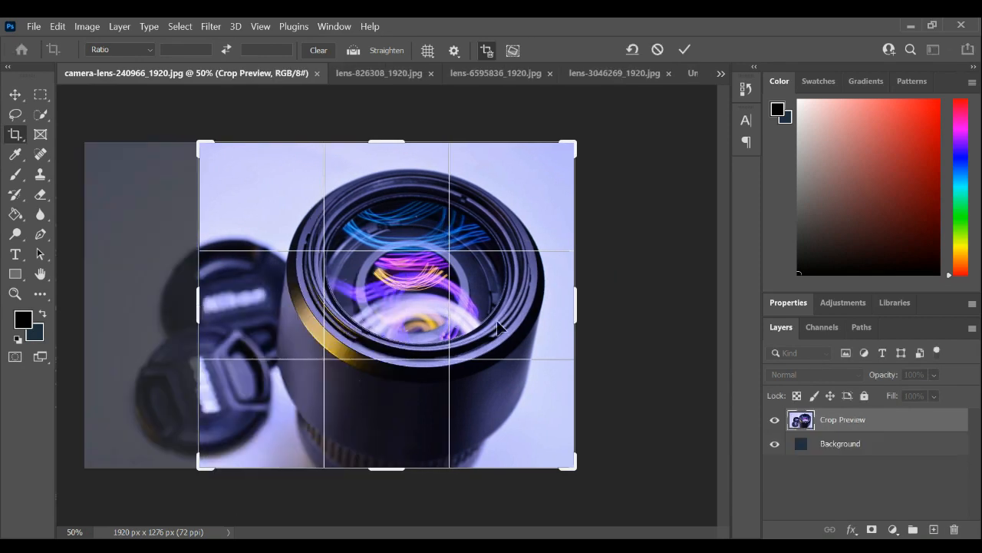
{"action": "left_click_drag", "start_coordinate": [575, 302], "coordinate": [559, 298]}
{"action": "left_click_drag", "start_coordinate": [385, 135], "coordinate": [388, 161]}
{"action": "left_click_drag", "start_coordinate": [380, 452], "coordinate": [374, 425]}
{"action": "left_click_drag", "start_coordinate": [215, 320], "coordinate": [199, 316]}
{"action": "left_click_drag", "start_coordinate": [199, 309], "coordinate": [202, 308]}
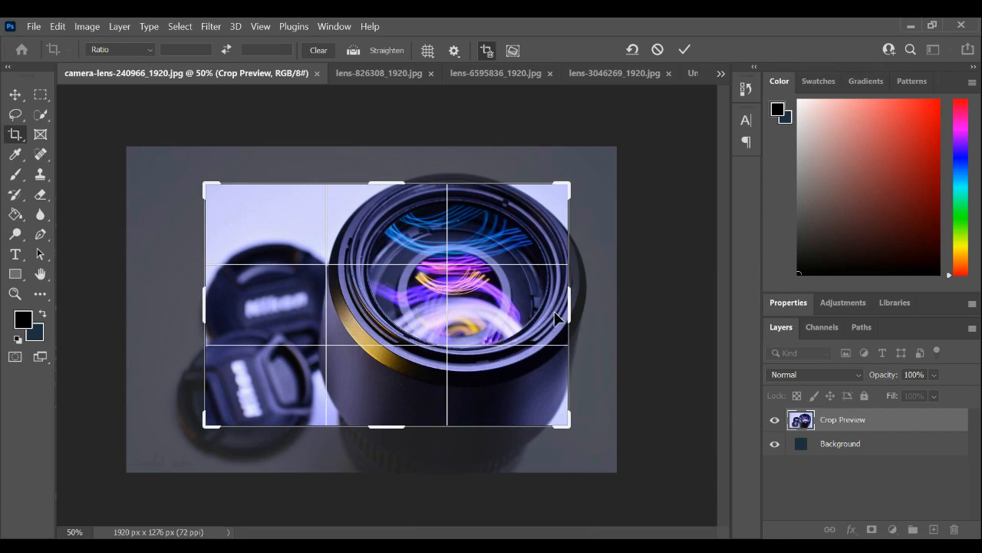
{"action": "key", "text": "Return"}
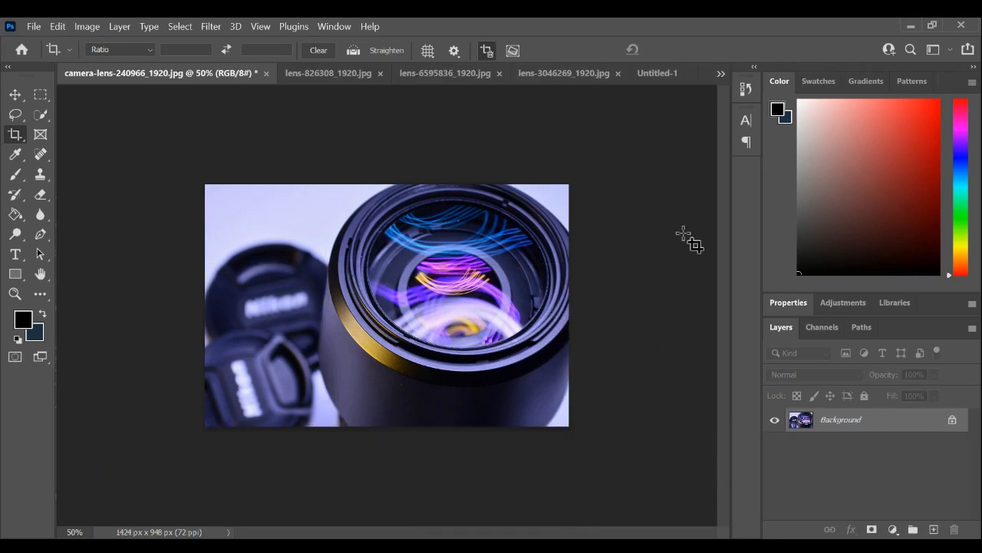
- Copy the whole cropped lens image into Untitled-1 and move it to the lower-left part of the canvas
{"action": "key", "text": "ctrl+a"}
{"action": "key", "text": "ctrl+c"}
{"action": "left_click", "coordinate": [658, 73]}
{"action": "key", "text": "ctrl+v"}
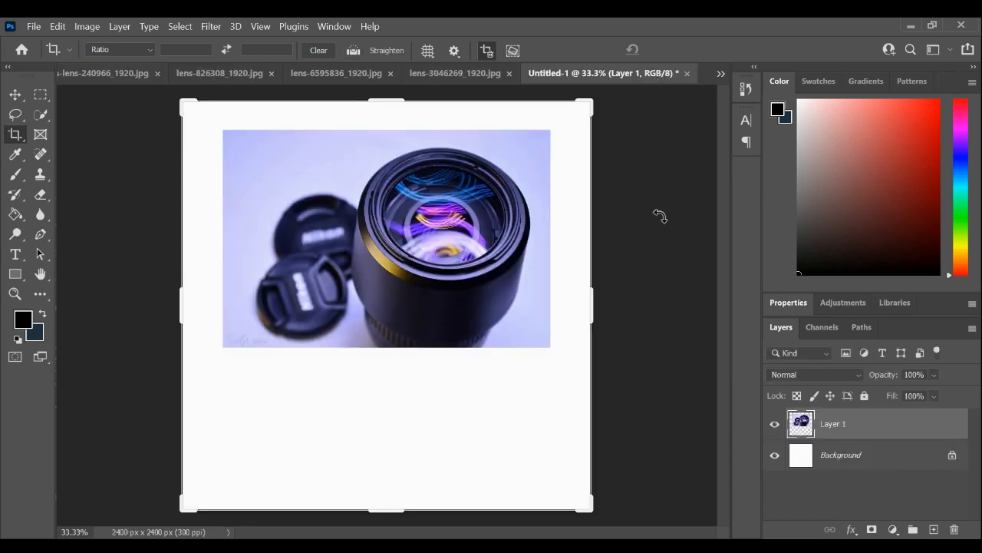
{"action": "key", "text": "ctrl+v"}
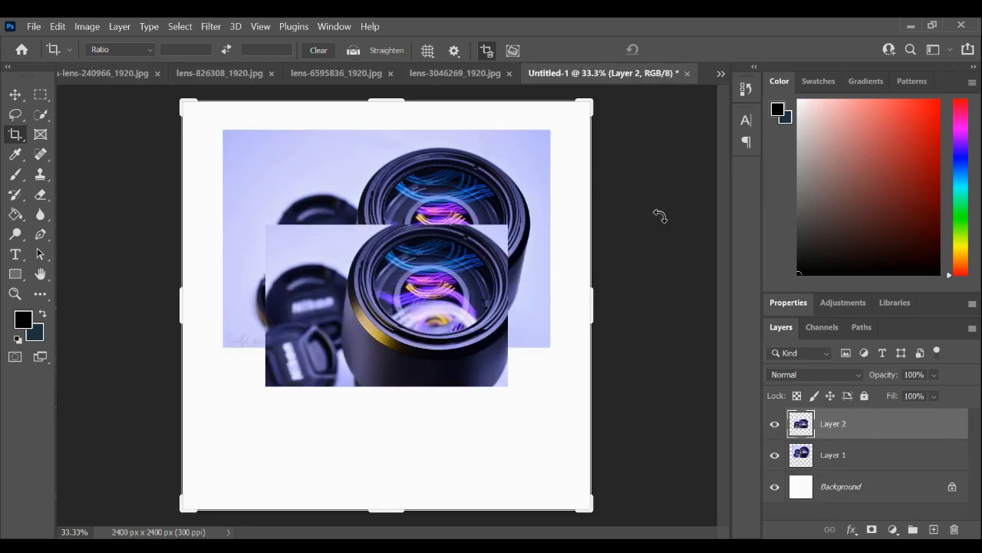
{"action": "key", "text": "v"}
{"action": "left_click_drag", "start_coordinate": [370, 312], "coordinate": [304, 405]}
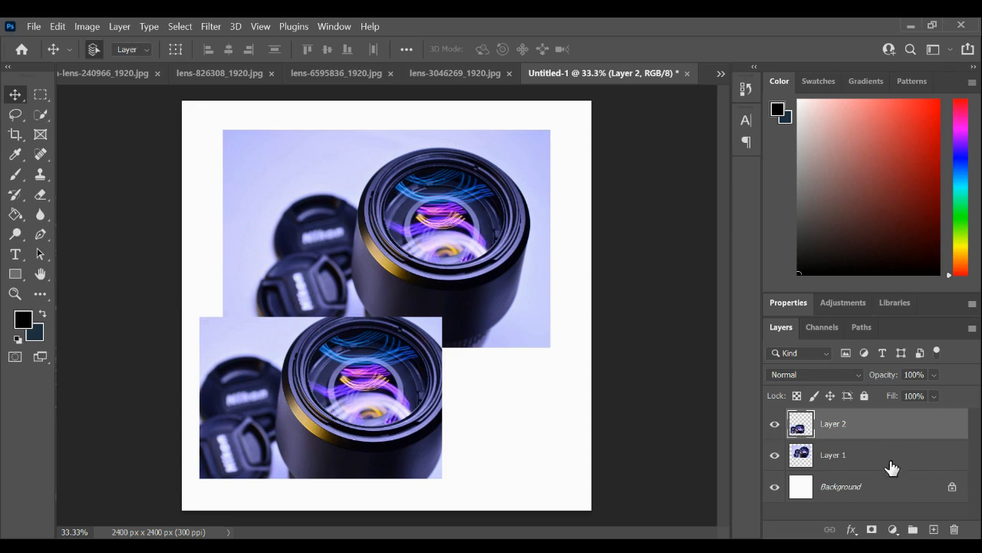
- Toggle the visibility of Layer 2 and Layer 1 off and on to see which image each holds
{"action": "double_click", "coordinate": [774, 425]}
{"action": "left_click", "coordinate": [774, 458]}
{"action": "left_click", "coordinate": [774, 456]}
- Nudge the larger lens image up and place the cropped image directly beneath it with their left edges aligned
{"action": "left_click_drag", "start_coordinate": [376, 401], "coordinate": [343, 396]}
{"action": "mouse_move", "coordinate": [480, 216]}
{"action": "left_mouse_down"}
{"action": "mouse_move", "coordinate": [485, 227]}
{"action": "mouse_move", "coordinate": [496, 200]}
{"action": "mouse_move", "coordinate": [479, 213]}
{"action": "left_mouse_up"}
{"action": "left_click_drag", "start_coordinate": [330, 396], "coordinate": [357, 423]}
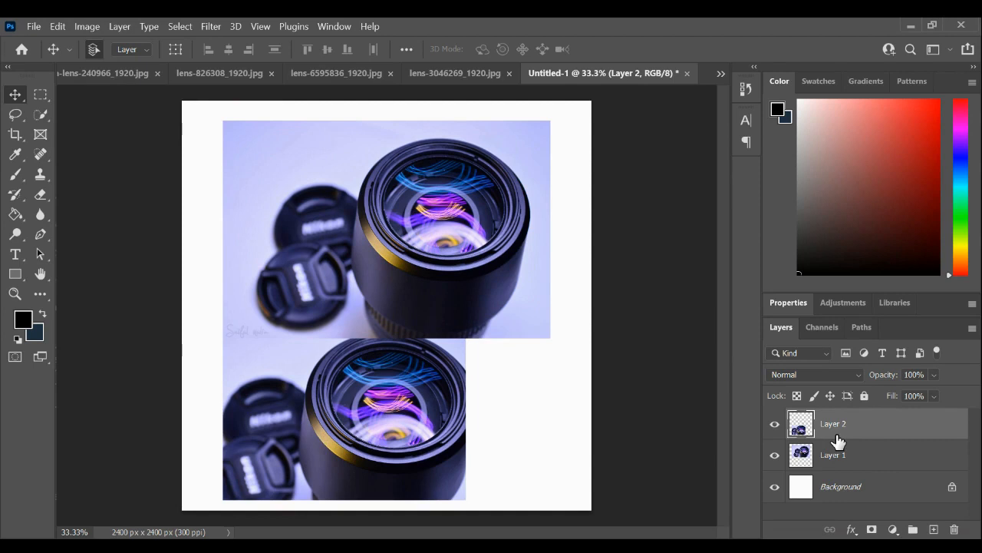
- Lock Layer 2 completely
{"action": "left_click", "coordinate": [407, 263]}
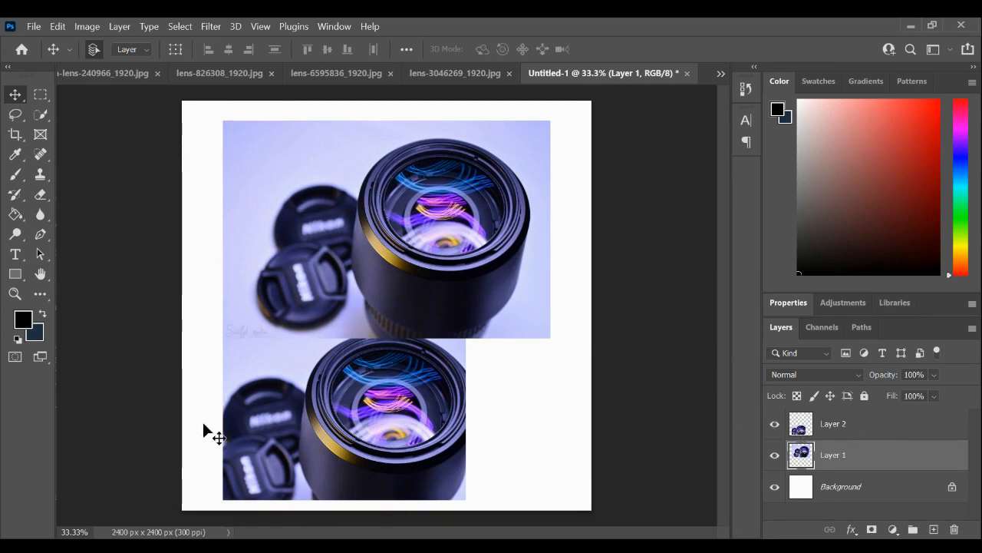
{"action": "left_click", "coordinate": [836, 433]}
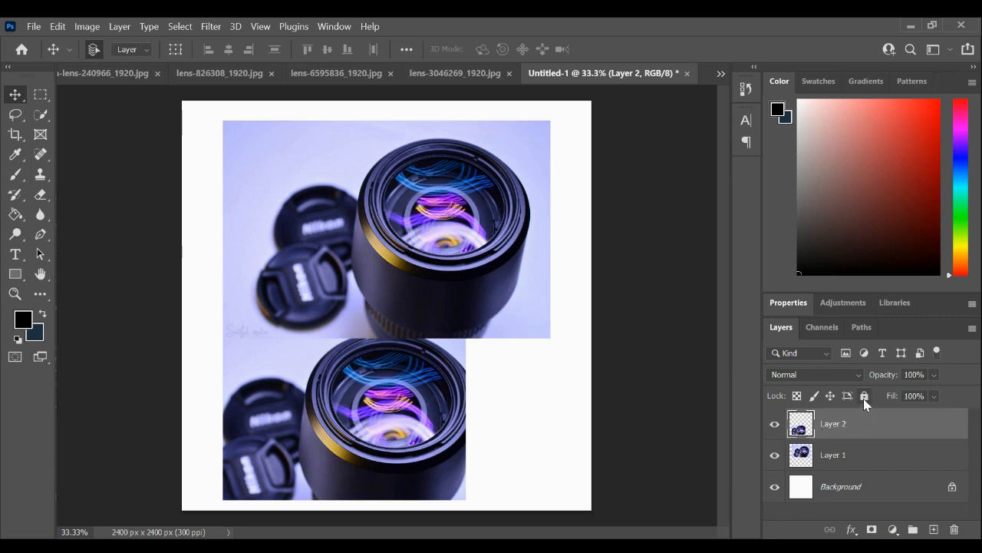
{"action": "left_click", "coordinate": [864, 396]}
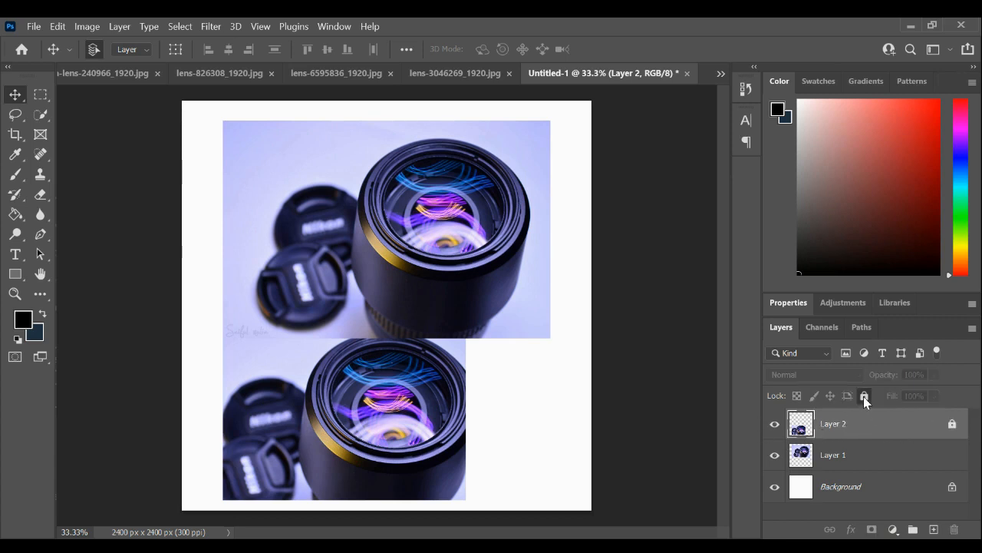
- Try to move the image on the locked Layer 2 around the canvas
{"action": "left_click_drag", "start_coordinate": [382, 451], "coordinate": [287, 406]}
{"action": "left_click_drag", "start_coordinate": [280, 403], "coordinate": [263, 392]}
{"action": "left_click_drag", "start_coordinate": [513, 421], "coordinate": [149, 409]}
{"action": "left_click_drag", "start_coordinate": [241, 406], "coordinate": [355, 416]}
{"action": "left_click_drag", "start_coordinate": [452, 400], "coordinate": [215, 412]}
{"action": "left_click_drag", "start_coordinate": [560, 443], "coordinate": [112, 403]}
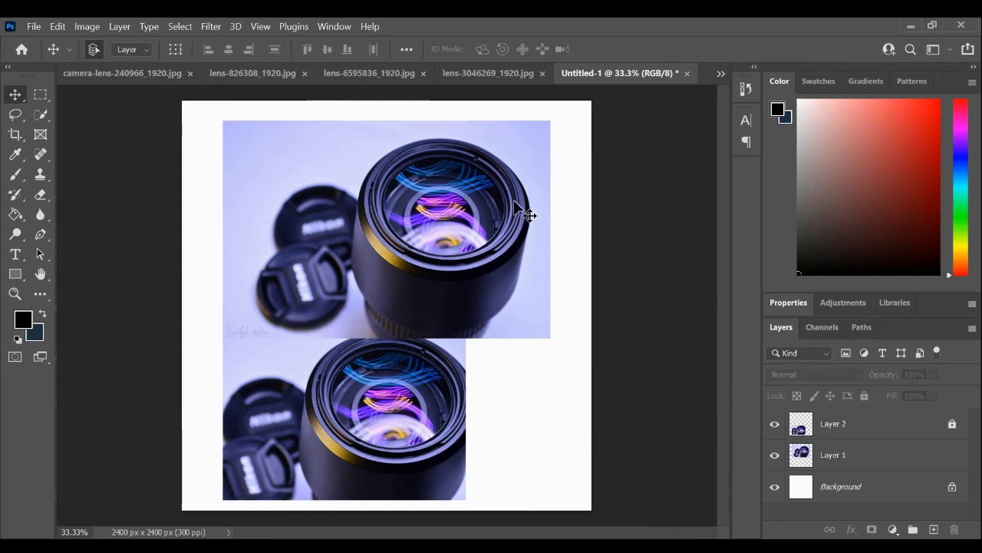
- Hide Layer 2 and make a rectangular marquee selection around the middle of the remaining lens image
{"action": "left_click", "coordinate": [776, 425]}
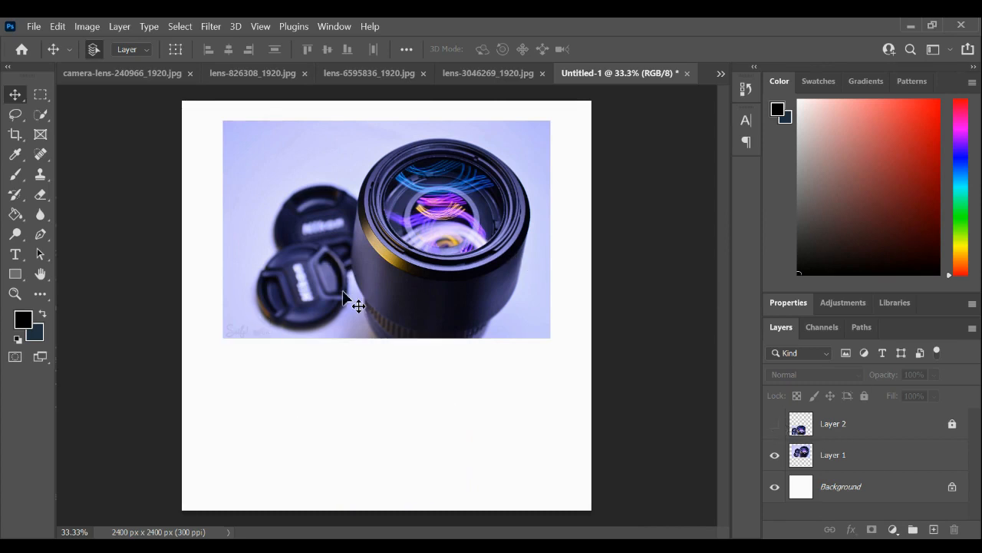
{"action": "left_click", "coordinate": [44, 93]}
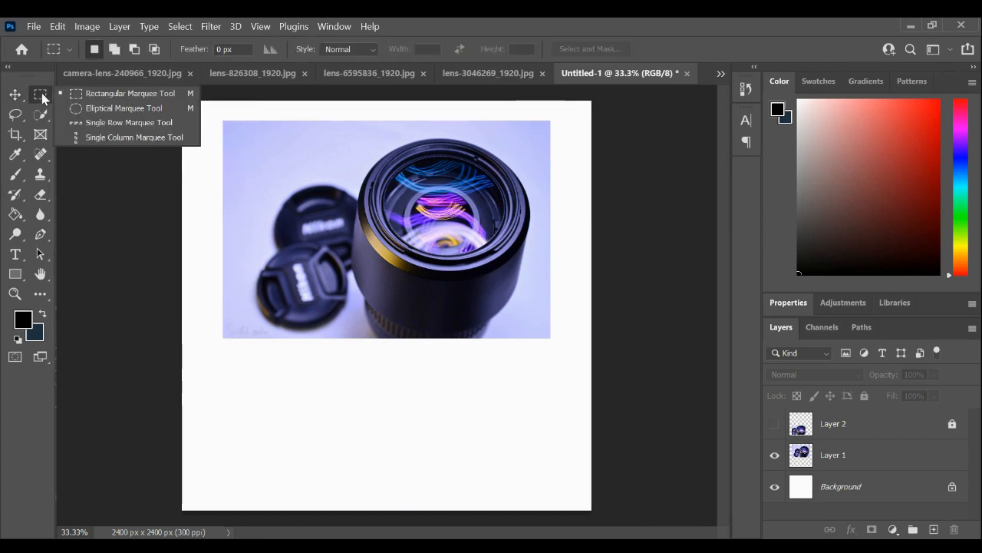
{"action": "left_click", "coordinate": [116, 94]}
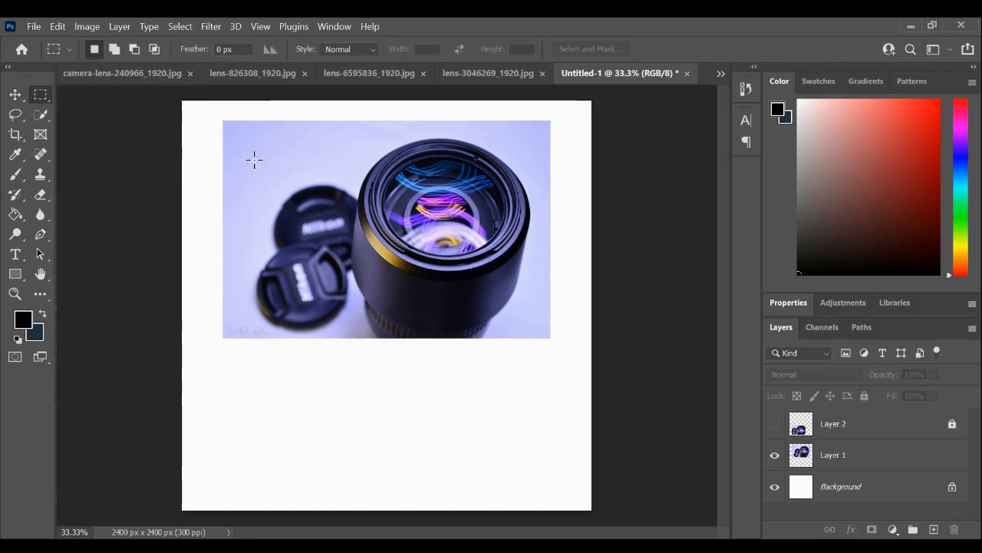
{"action": "left_click_drag", "start_coordinate": [268, 155], "coordinate": [511, 322]}
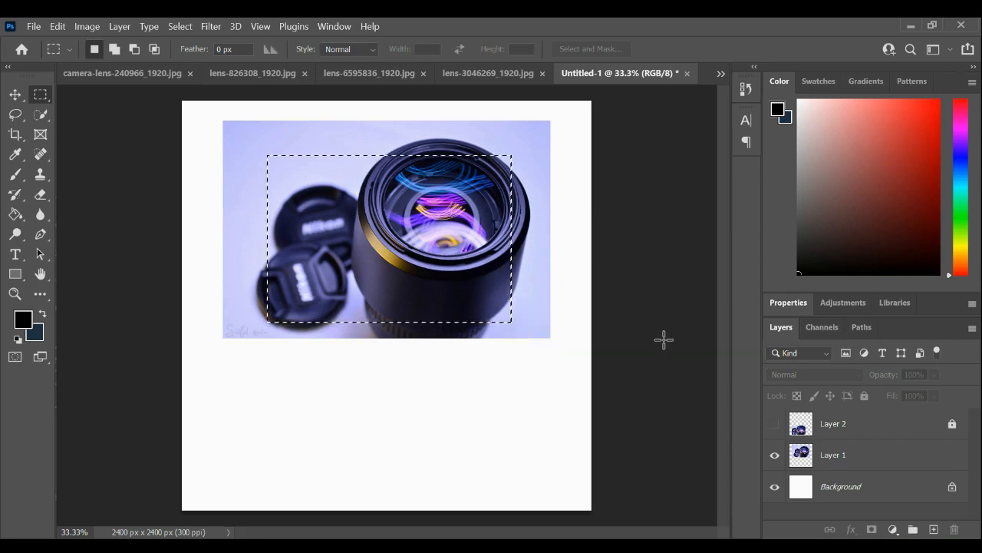
- Copy the selected area of Layer 1 to a new layer and hide Layer 1
{"action": "left_click", "coordinate": [904, 462]}
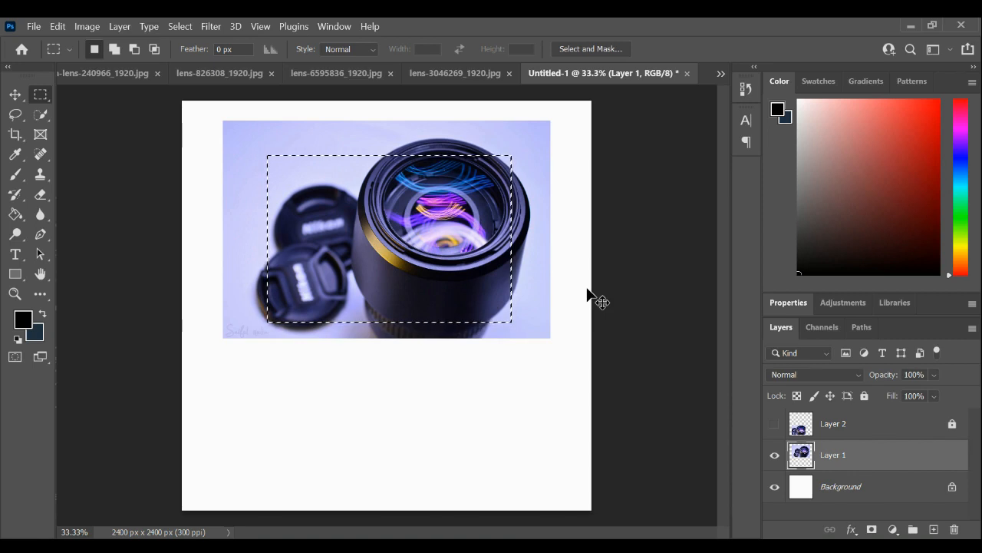
{"action": "key", "text": "ctrl+j"}
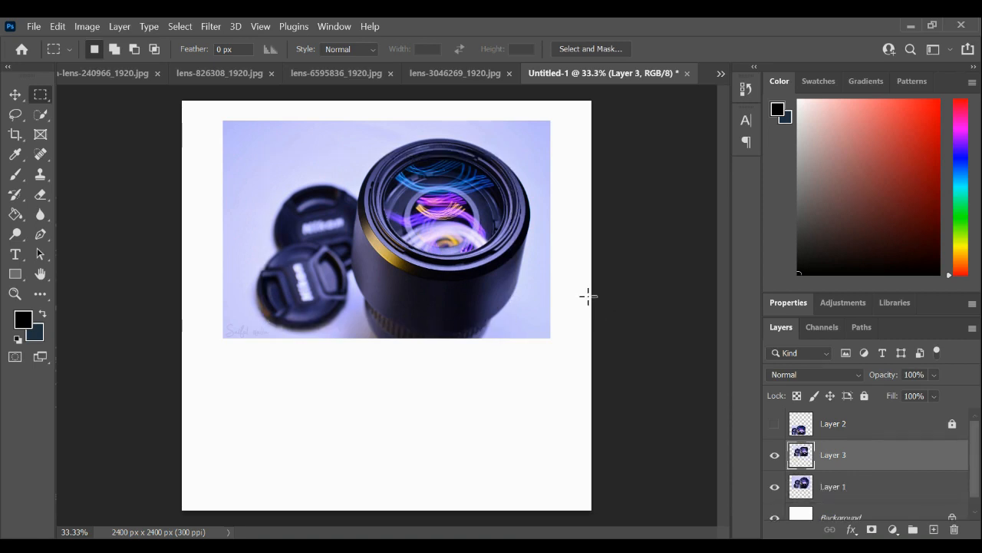
{"action": "left_click", "coordinate": [775, 492]}
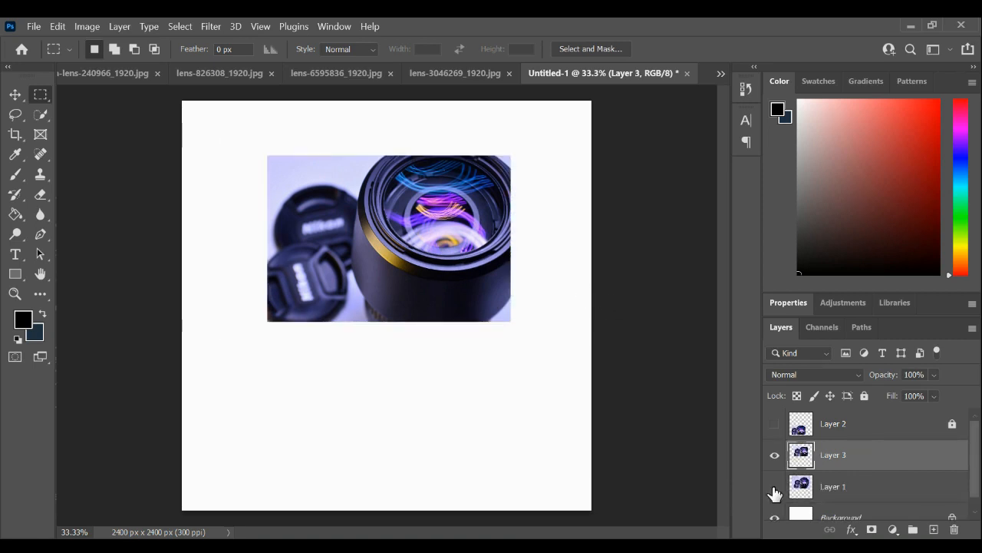
- Move the copied lens piece toward the canvas's upper-left corner, and delete Layer 1, leaving Layer 3 selected
{"action": "key", "text": "v"}
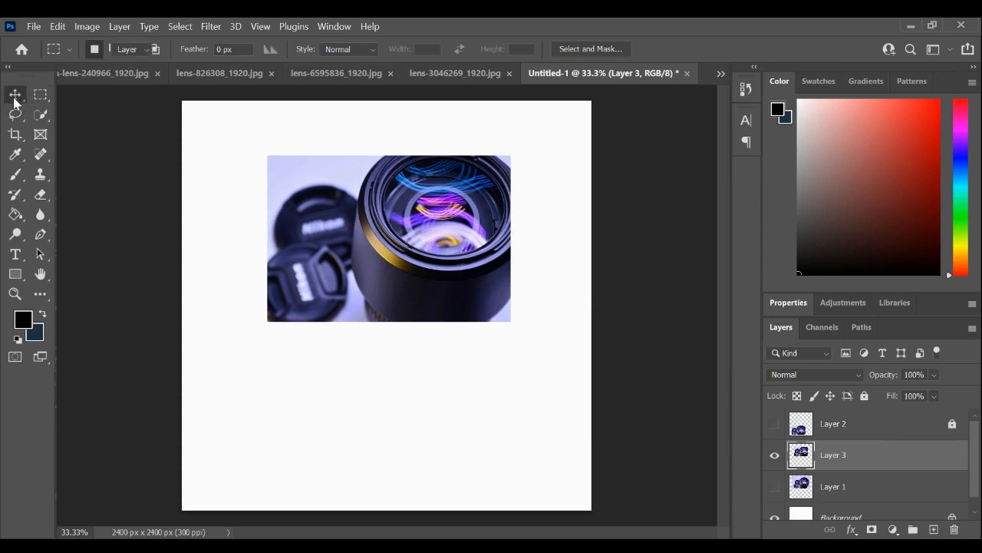
{"action": "left_click_drag", "start_coordinate": [442, 281], "coordinate": [375, 246]}
{"action": "left_click", "coordinate": [829, 484]}
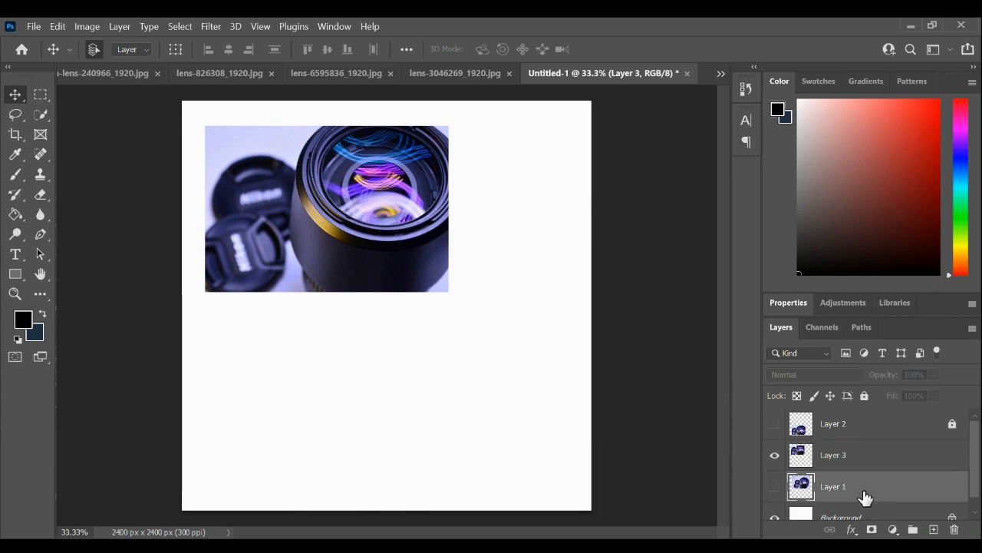
{"action": "scroll", "coordinate": [913, 463], "scroll_direction": "down", "scroll_amount": 1}
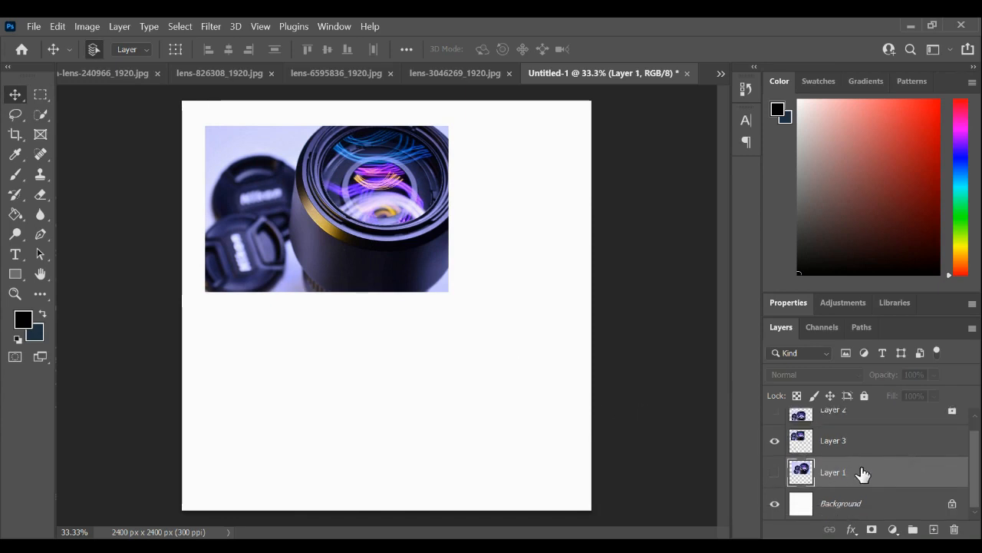
{"action": "left_click_drag", "start_coordinate": [873, 478], "coordinate": [957, 527]}
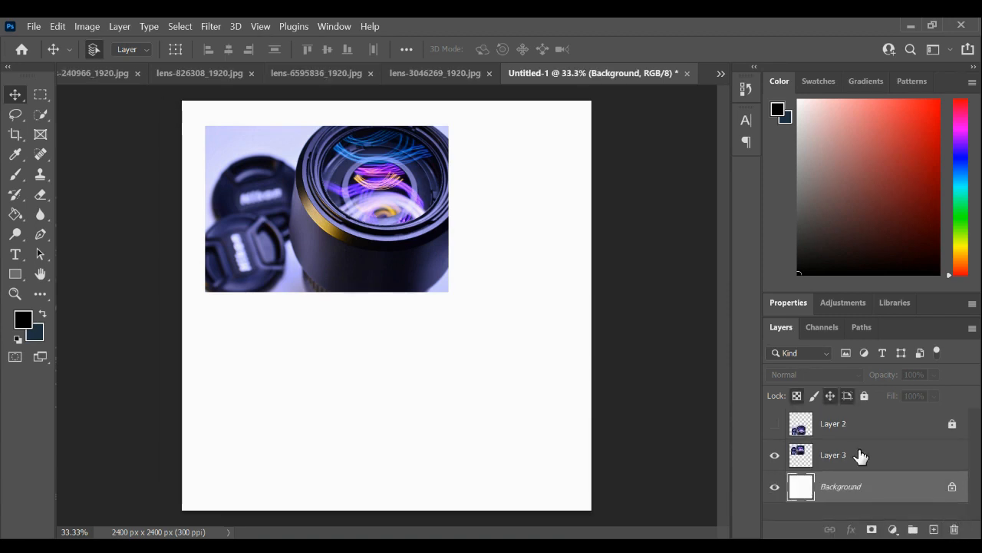
{"action": "left_click", "coordinate": [861, 457]}
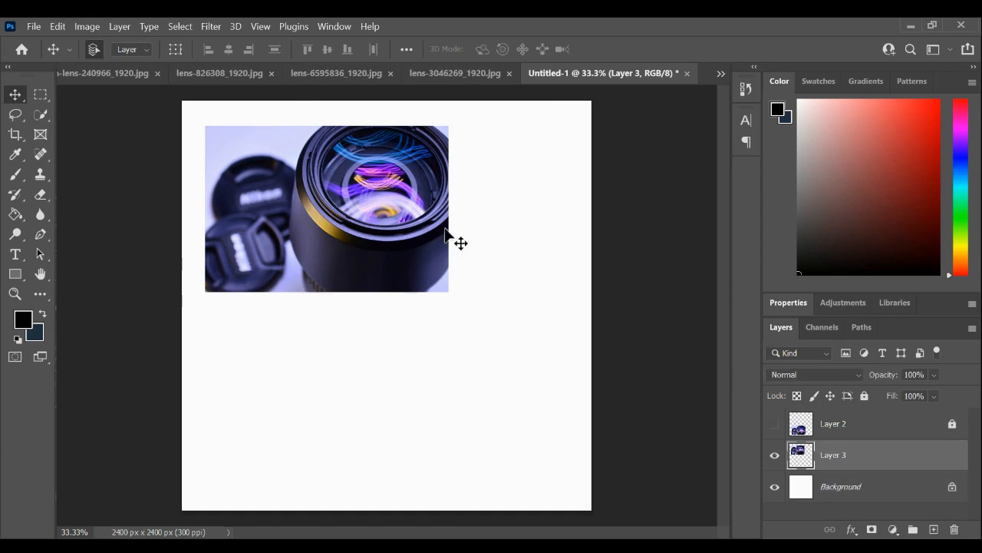
- Move the lens piece to the canvas's lower-left area and paste the entire photography-2754902_1920.jpg image into Untitled-1
{"action": "left_click_drag", "start_coordinate": [329, 198], "coordinate": [326, 376]}
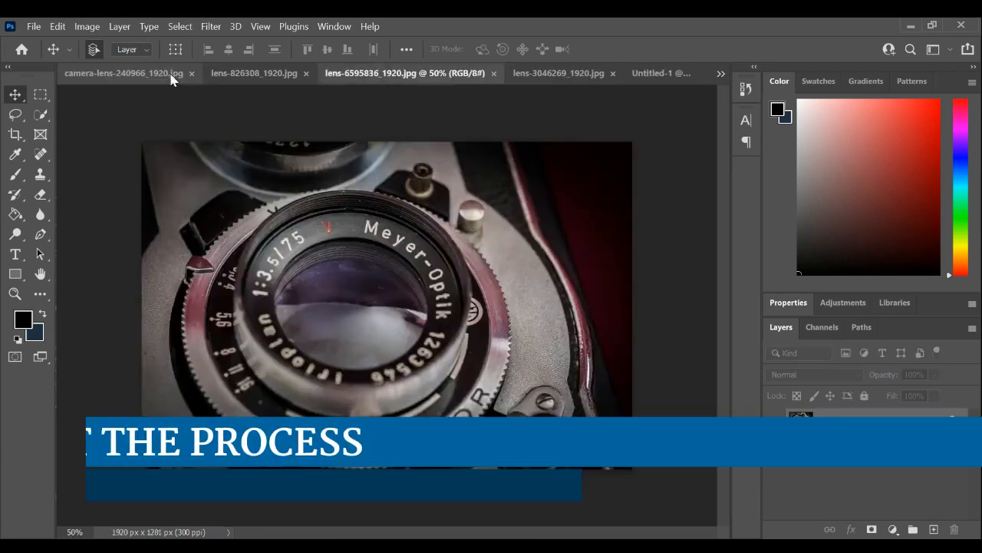
{"action": "left_click", "coordinate": [172, 75]}
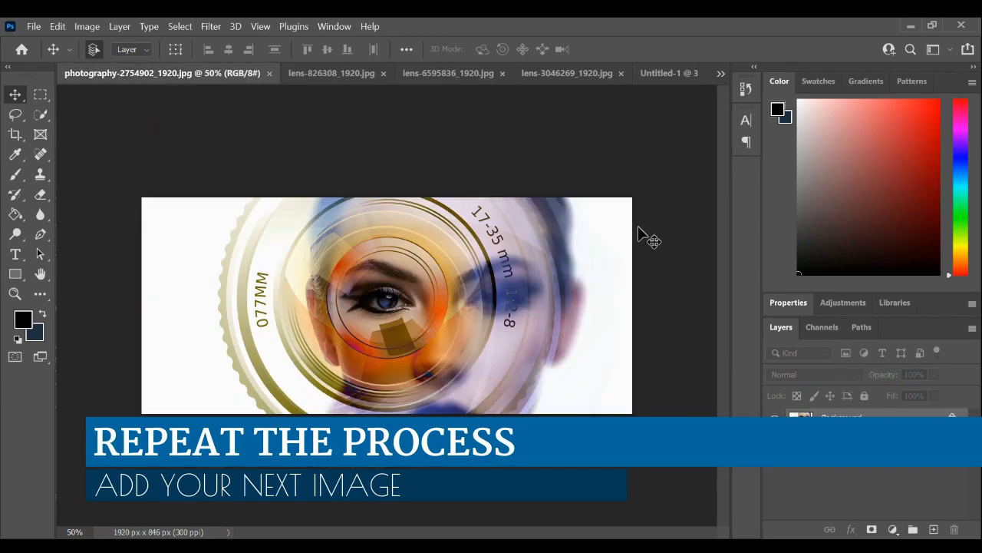
{"action": "key", "text": "ctrl+a"}
{"action": "key", "text": "ctrl+c"}
{"action": "left_click", "coordinate": [669, 74]}
{"action": "key", "text": "ctrl+v"}
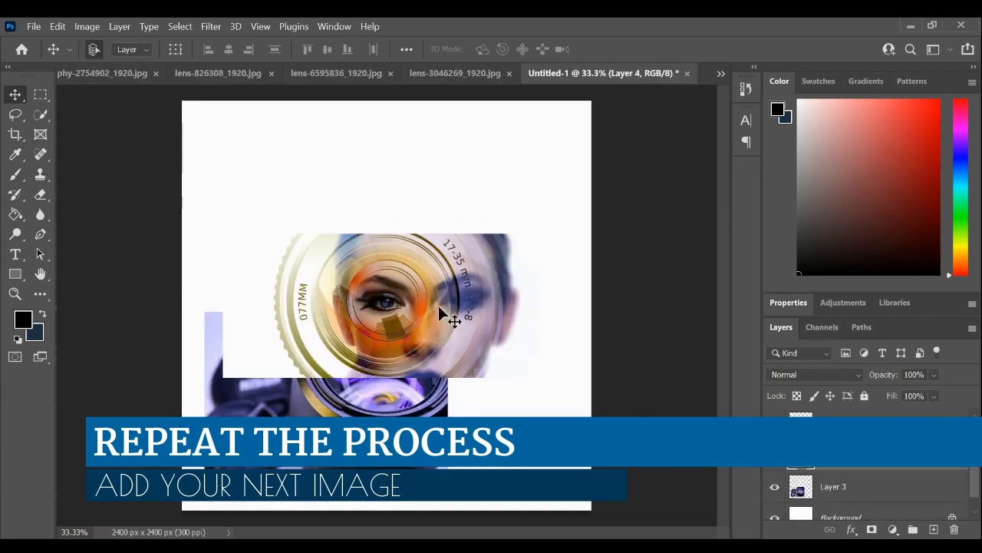
- Move the pasted face image to the upper part of the canvas and enlarge it proportionally to about 108.77%
{"action": "left_click_drag", "start_coordinate": [442, 313], "coordinate": [423, 202]}
{"action": "key", "text": "ctrl+t"}
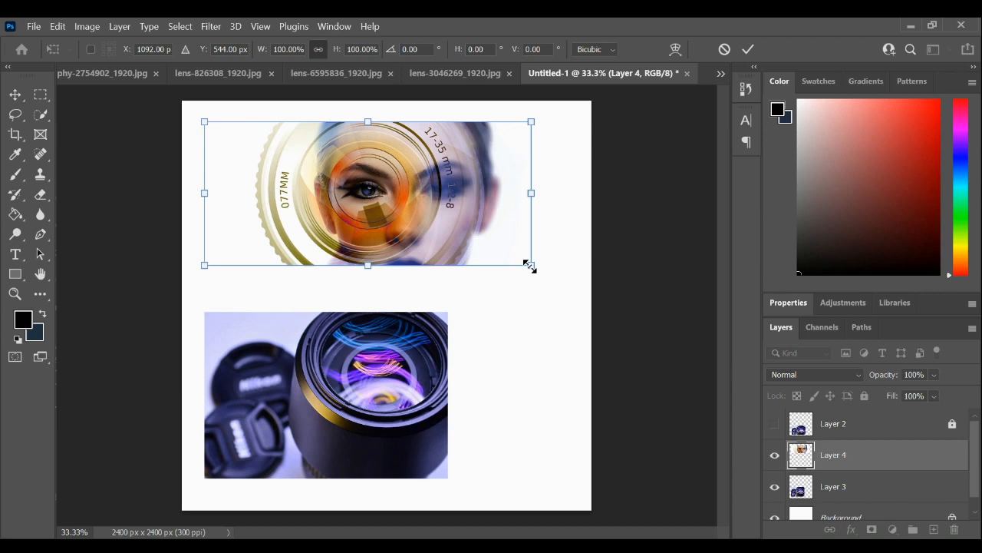
{"action": "left_click_drag", "start_coordinate": [529, 266], "coordinate": [563, 270]}
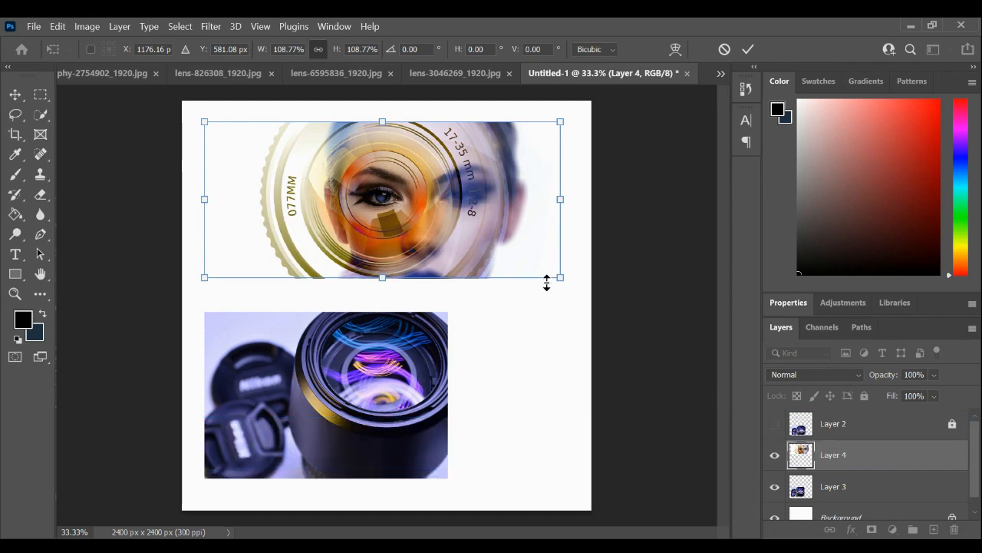
{"action": "left_click_drag", "start_coordinate": [561, 278], "coordinate": [578, 270]}
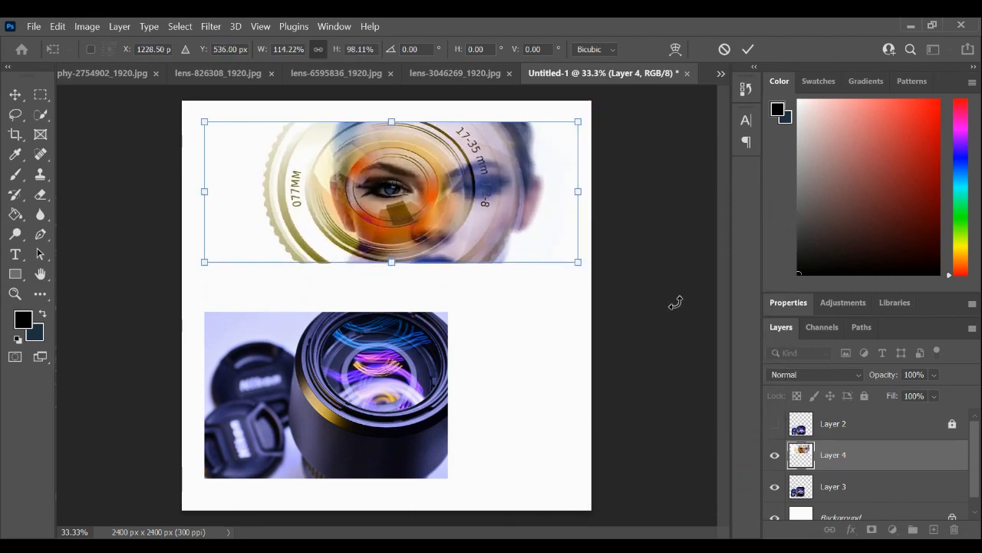
{"action": "key", "text": "ctrl+z"}
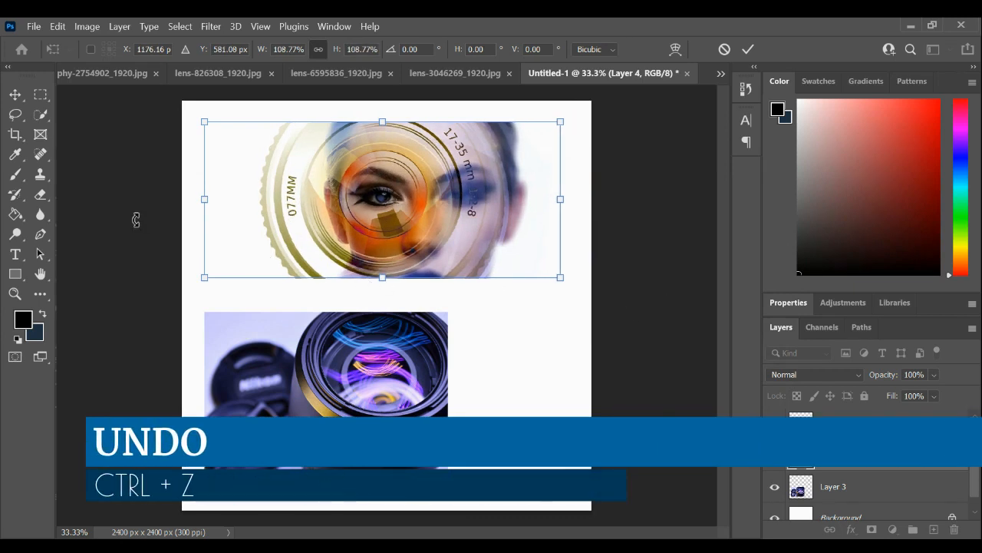
{"action": "left_click", "coordinate": [16, 95]}
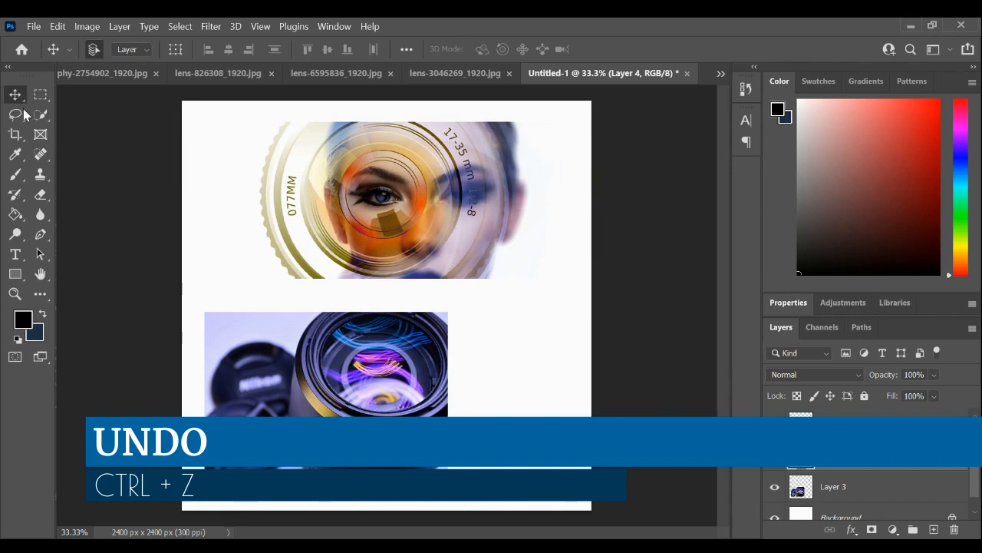
- Convert the locked Background layer into a regular, unlocked layer
{"action": "scroll", "coordinate": [916, 487], "scroll_direction": "down", "scroll_amount": 1}
{"action": "left_click", "coordinate": [863, 504]}
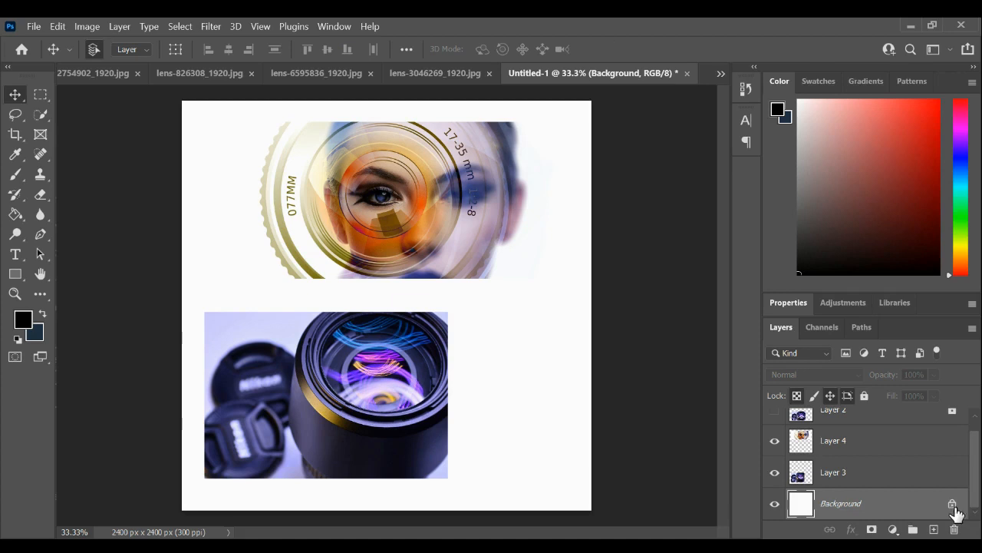
{"action": "double_click", "coordinate": [874, 512]}
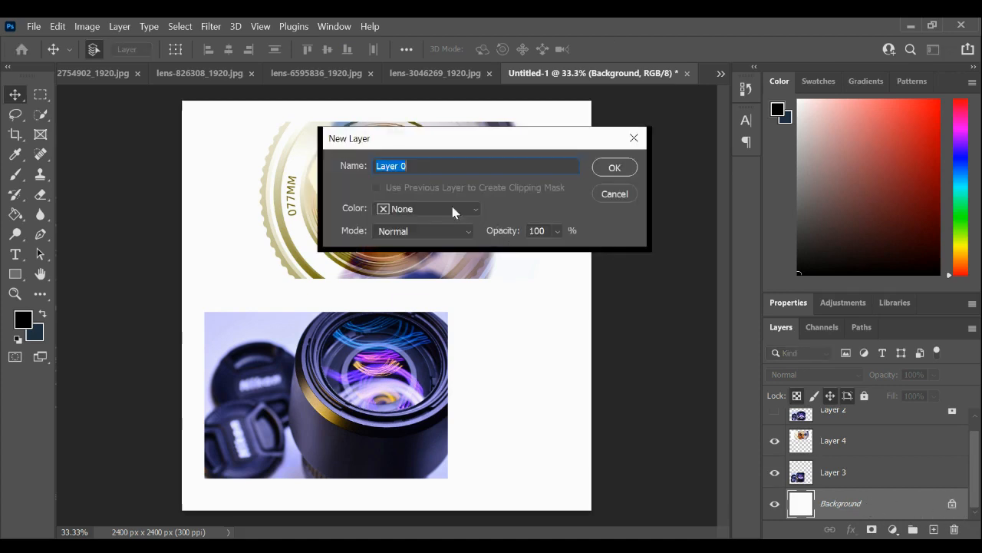
- Choose a light gray foreground colour and fill the white bottom layer with it using the Paint Bucket
{"action": "left_click", "coordinate": [16, 215]}
{"action": "left_click", "coordinate": [22, 322]}
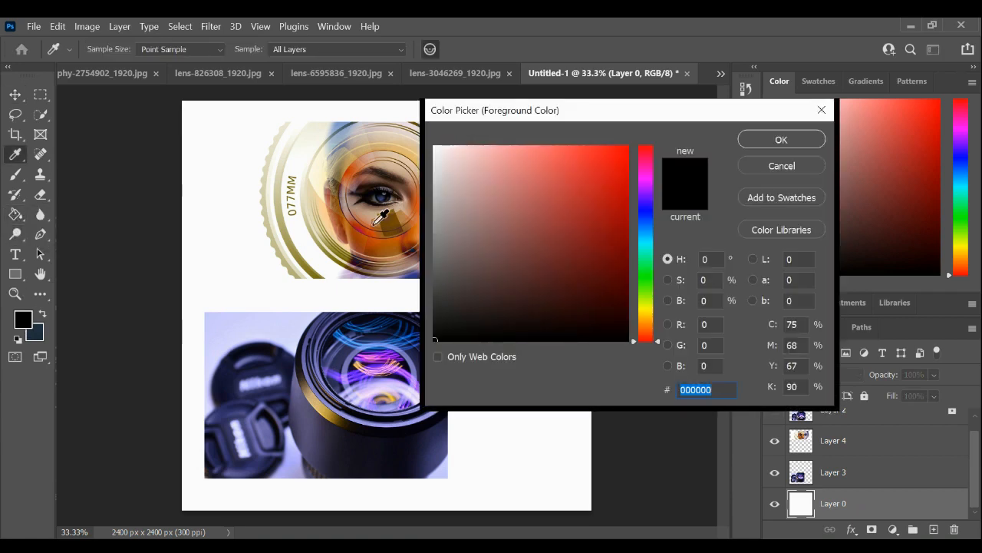
{"action": "left_click_drag", "start_coordinate": [439, 276], "coordinate": [437, 221]}
{"action": "left_click", "coordinate": [805, 136]}
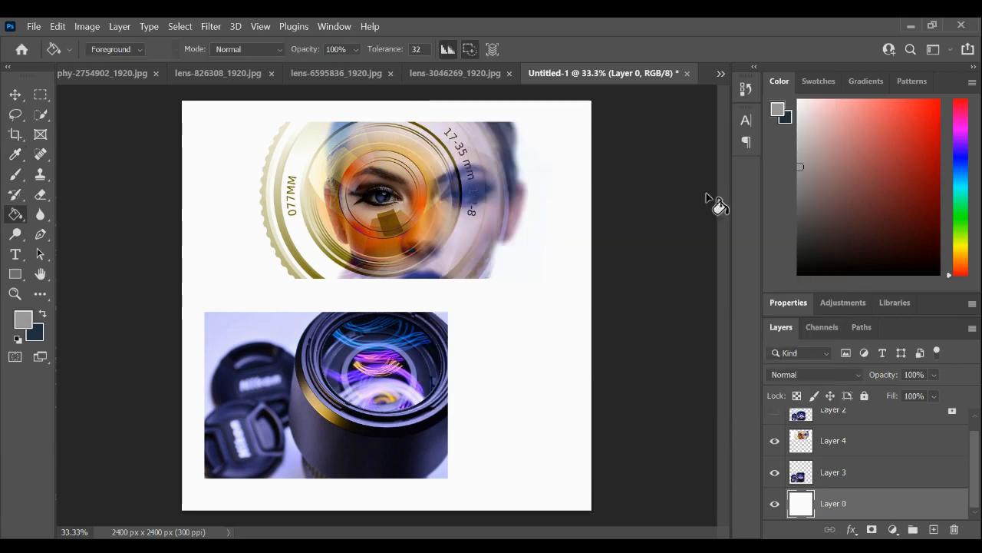
{"action": "left_click", "coordinate": [546, 353]}
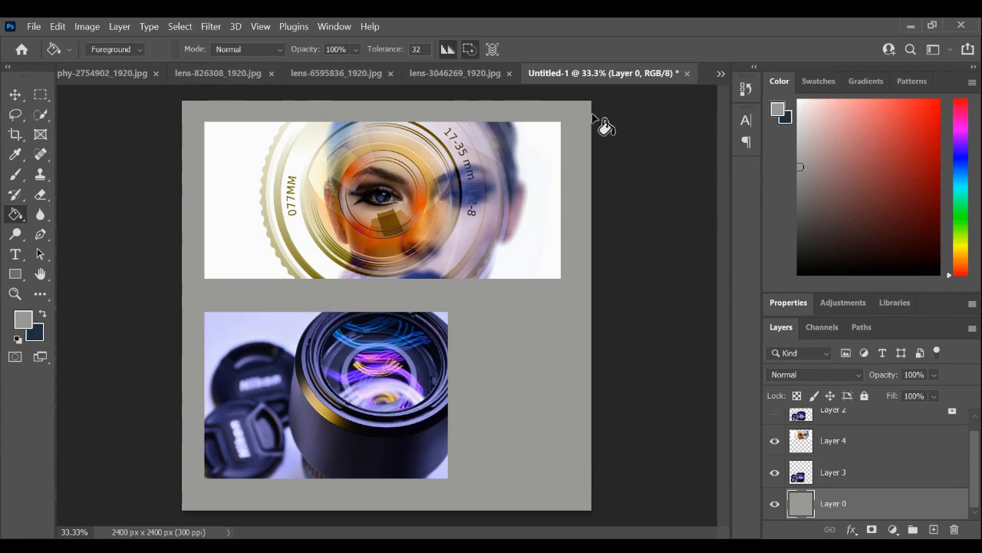
- Enlarge the lens image on Layer 3 proportionally to about 110.72% and position it in the canvas's lower-left area
{"action": "left_click", "coordinate": [15, 94]}
{"action": "left_click", "coordinate": [892, 476]}
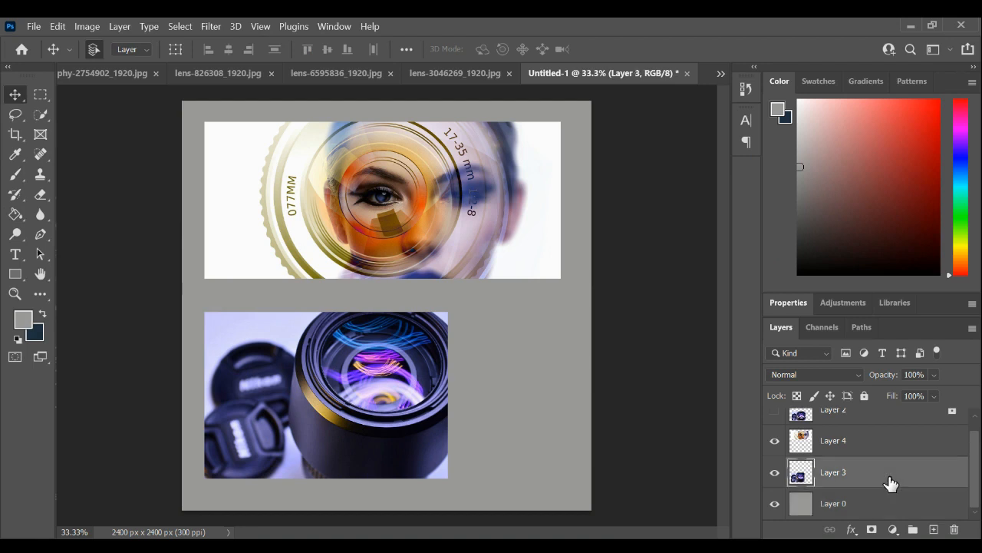
{"action": "key", "text": "ctrl+t"}
{"action": "left_click_drag", "start_coordinate": [448, 314], "coordinate": [476, 290]}
{"action": "mouse_move", "coordinate": [386, 368]}
{"action": "left_mouse_down"}
{"action": "mouse_move", "coordinate": [362, 374]}
{"action": "mouse_move", "coordinate": [374, 386]}
{"action": "mouse_move", "coordinate": [386, 379]}
{"action": "mouse_move", "coordinate": [377, 379]}
{"action": "left_mouse_up"}
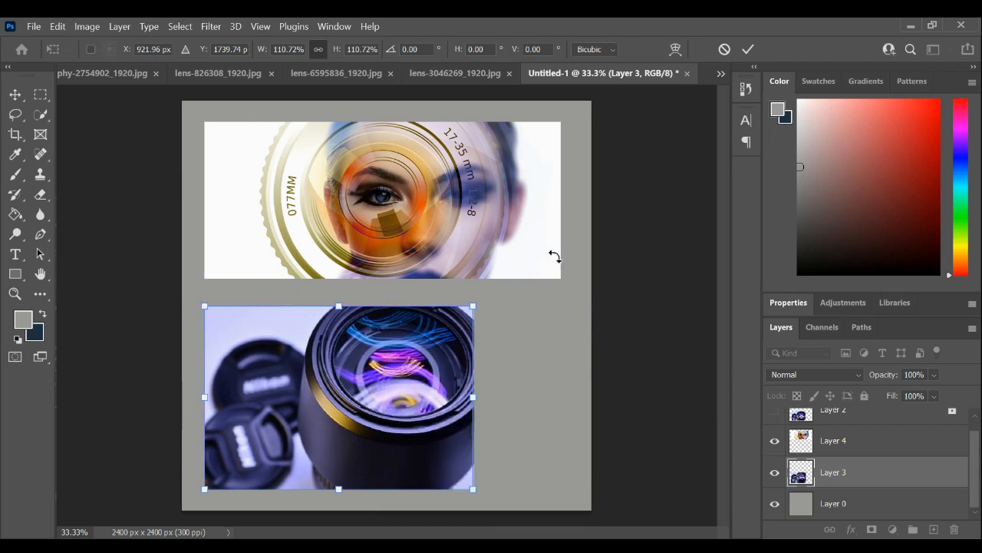
{"action": "key", "text": "Return"}
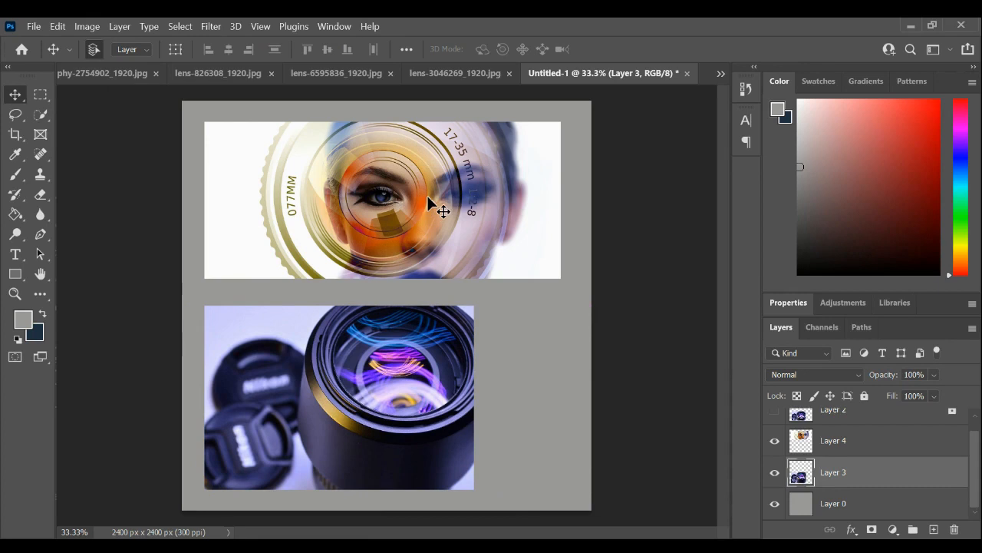
- Scale the face image on Layer 4 to about 103.12% and centre it horizontally on the canvas
{"action": "left_click", "coordinate": [434, 193]}
{"action": "left_click_drag", "start_coordinate": [414, 188], "coordinate": [427, 194]}
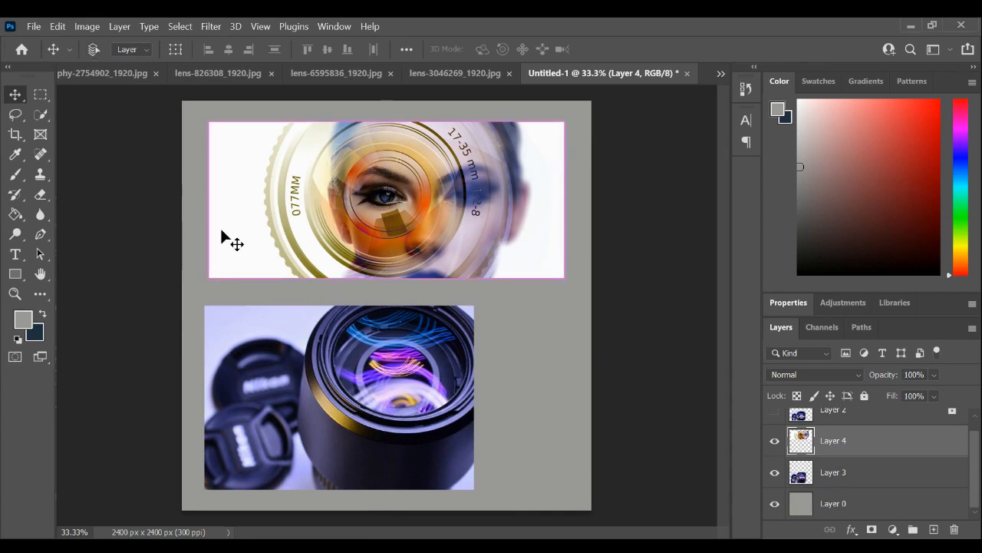
{"action": "key", "text": "ctrl+t"}
{"action": "left_click_drag", "start_coordinate": [209, 277], "coordinate": [204, 284]}
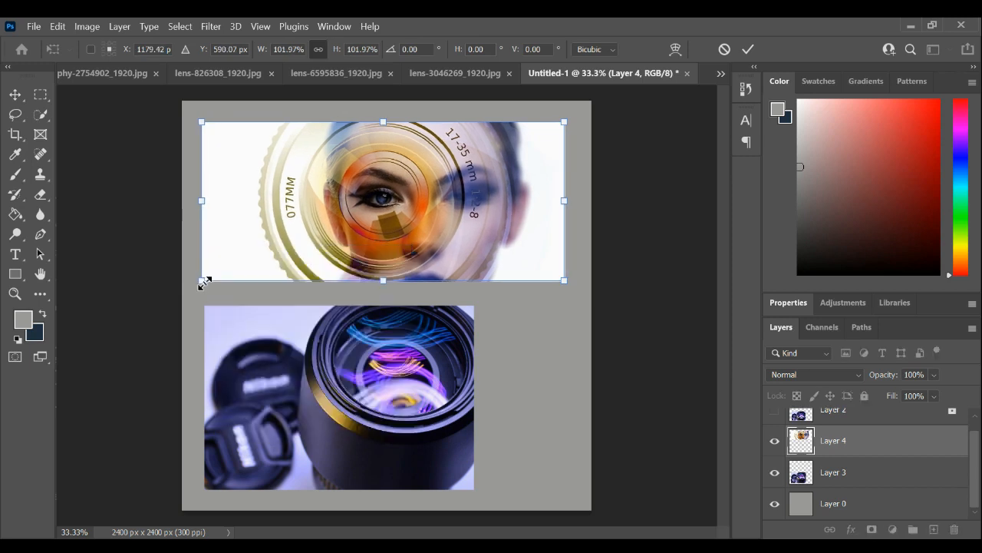
{"action": "left_click_drag", "start_coordinate": [566, 278], "coordinate": [568, 283]}
{"action": "left_click_drag", "start_coordinate": [471, 217], "coordinate": [472, 213]}
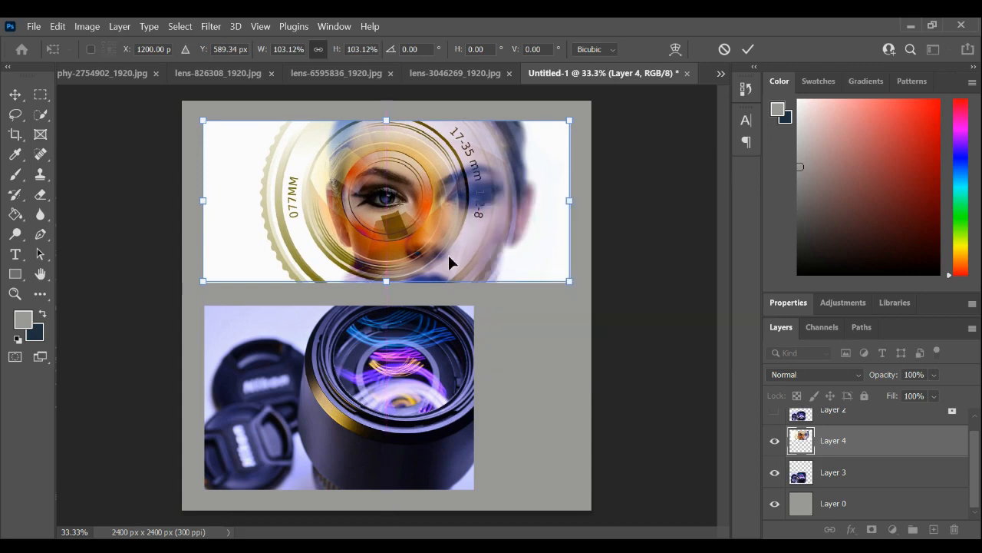
{"action": "left_click", "coordinate": [15, 95]}
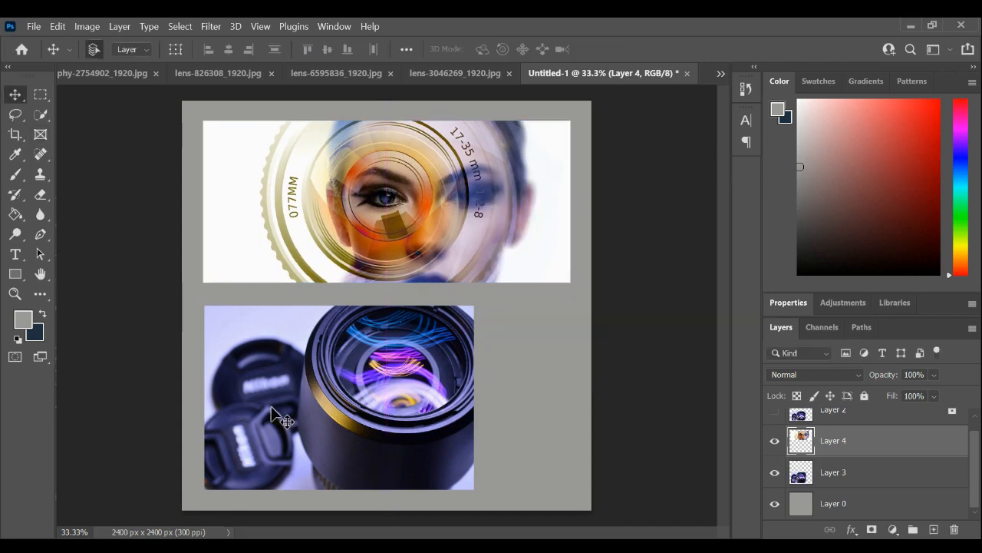
- Nudge the Layer 3 lens image about 9 px so its left edge aligns with the face image
{"action": "left_click_drag", "start_coordinate": [299, 416], "coordinate": [298, 415]}
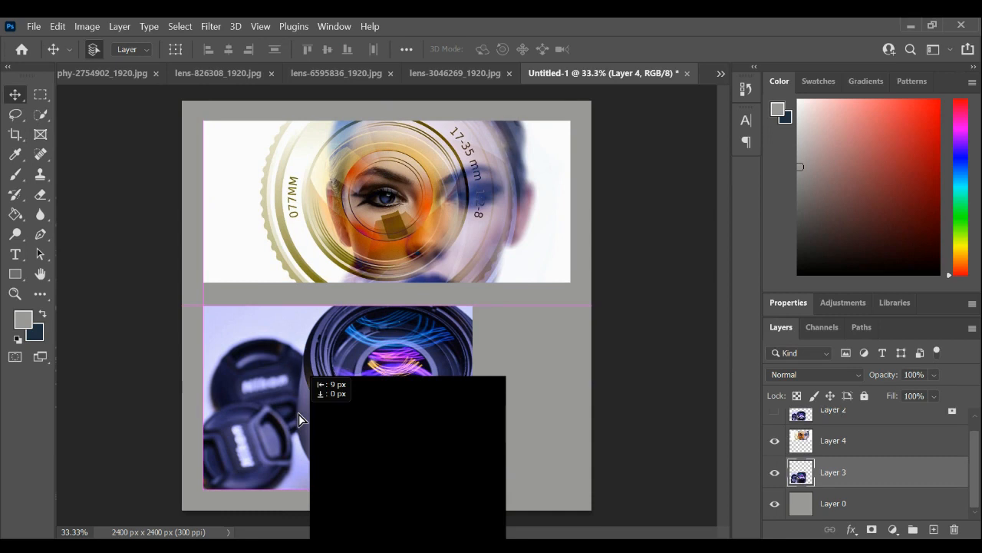
{"action": "left_click_drag", "start_coordinate": [298, 413], "coordinate": [298, 414]}
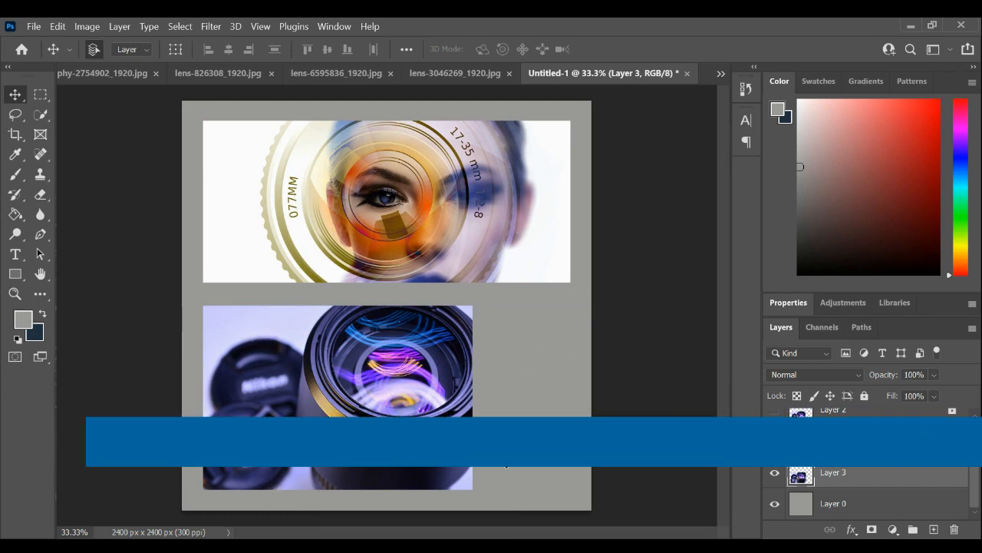
- Copy the entire lens-826308_1920.jpg image and paste it into Untitled-1
{"action": "left_click", "coordinate": [124, 75]}
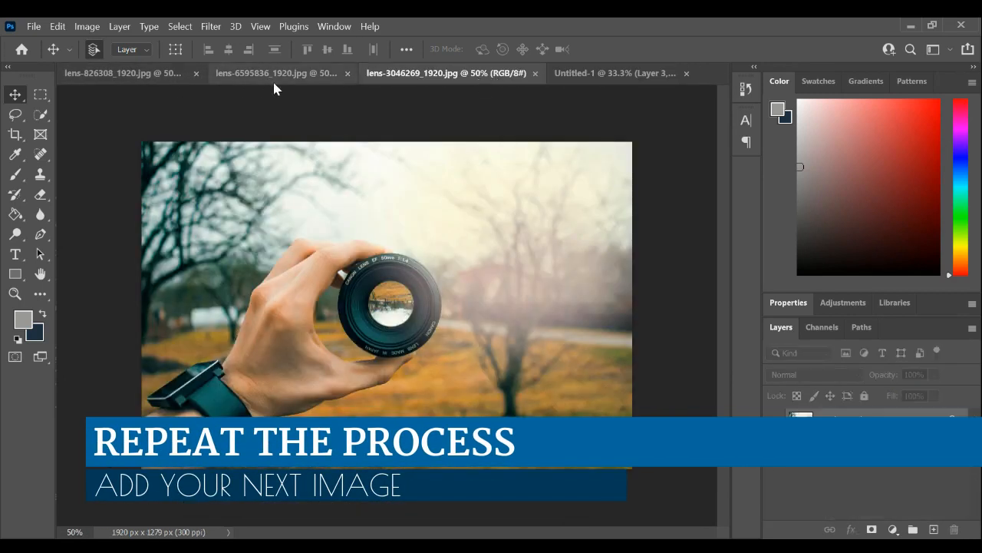
{"action": "left_click", "coordinate": [274, 76]}
{"action": "left_click", "coordinate": [142, 75]}
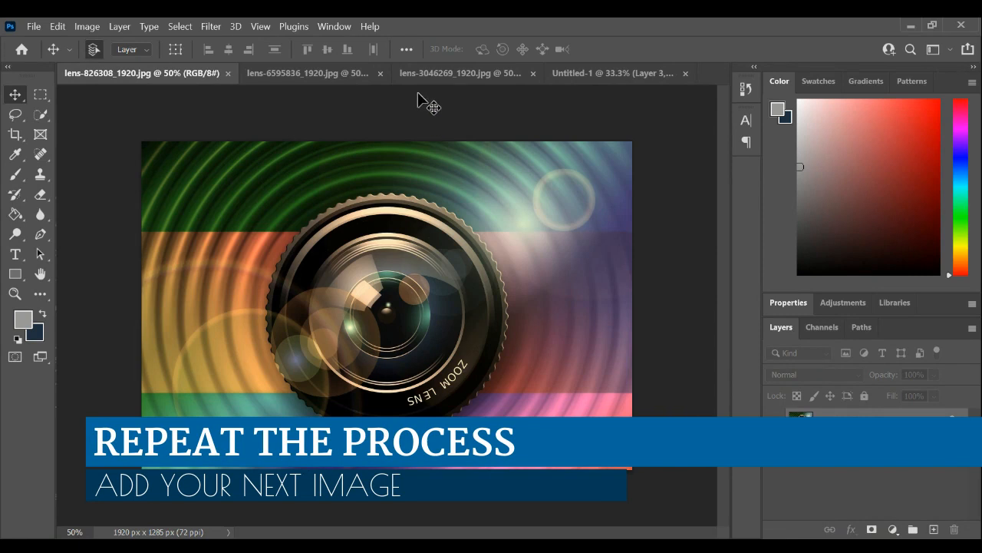
{"action": "key", "text": "ctrl+a"}
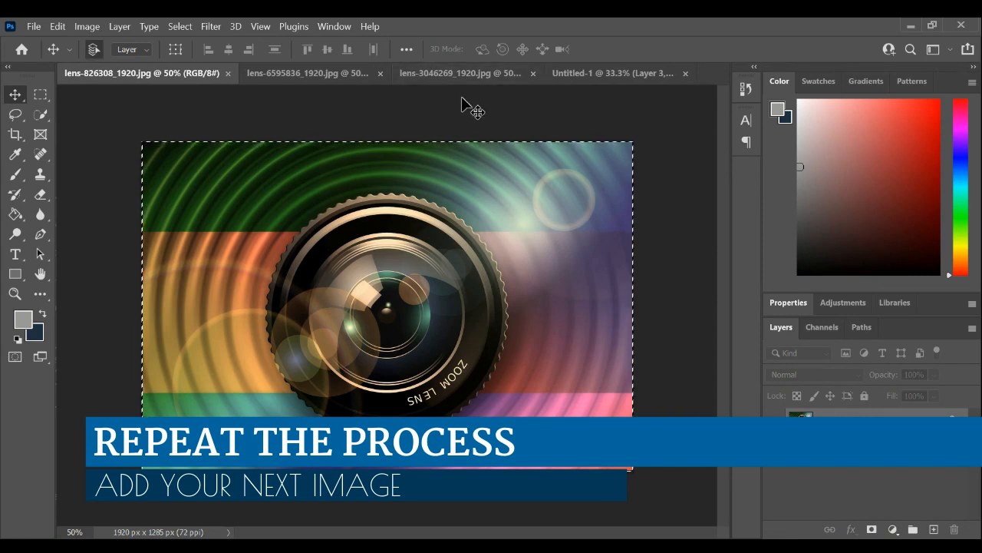
{"action": "key", "text": "ctrl+c"}
{"action": "left_click", "coordinate": [648, 74]}
{"action": "key", "text": "ctrl+v"}
- Move the pasted zoom-lens image below the face image and scale it down to match the neighbouring lens image's height
{"action": "left_click_drag", "start_coordinate": [387, 332], "coordinate": [408, 424]}
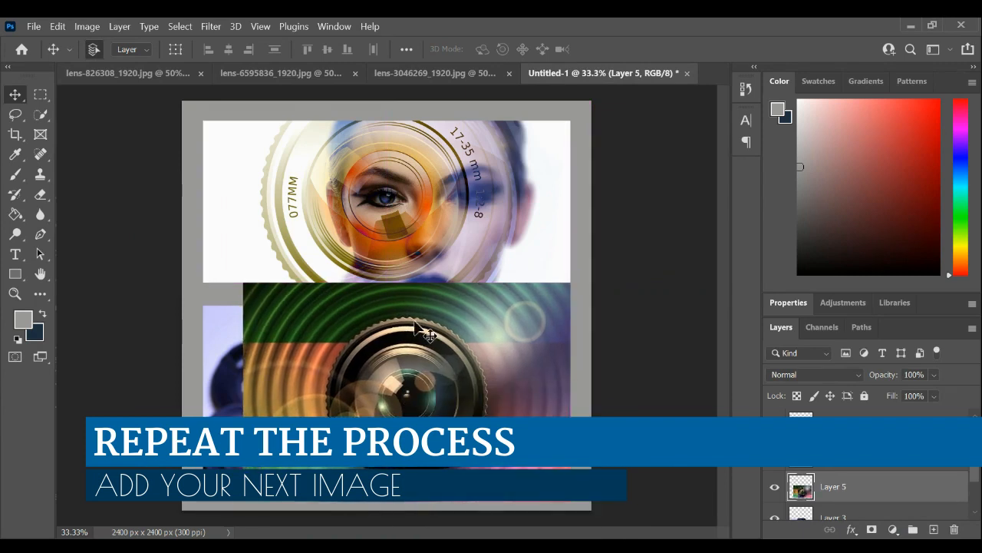
{"action": "key", "text": "ctrl+t"}
{"action": "left_click_drag", "start_coordinate": [242, 282], "coordinate": [279, 295]}
{"action": "key", "text": "ctrl+z"}
{"action": "left_click_drag", "start_coordinate": [375, 371], "coordinate": [395, 359]}
{"action": "left_click_drag", "start_coordinate": [590, 292], "coordinate": [573, 299]}
{"action": "key", "text": "Return"}
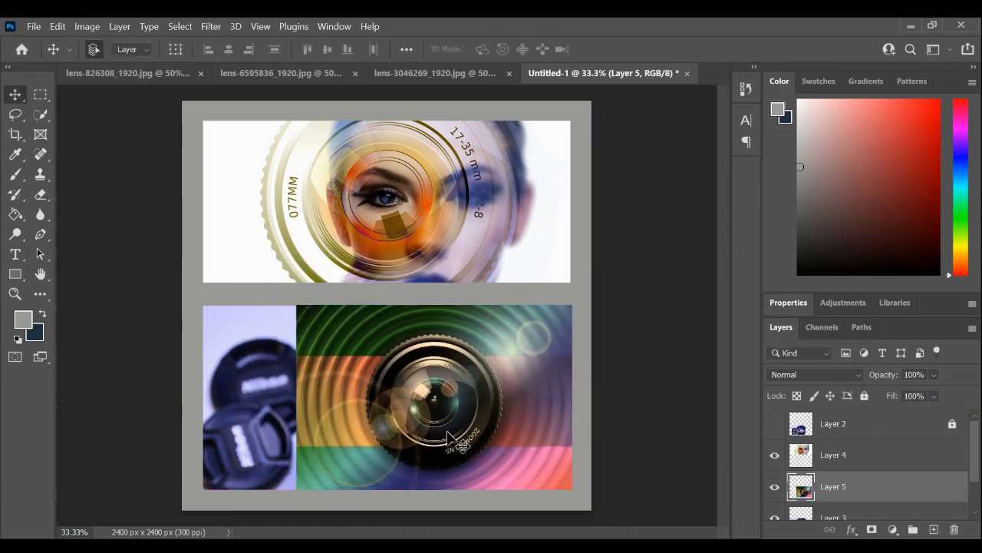
- Copy a narrow vertical strip through the centre of the zoom lens to a new layer and hide Layer 5
{"action": "left_click", "coordinate": [41, 94]}
{"action": "left_click_drag", "start_coordinate": [395, 305], "coordinate": [478, 491]}
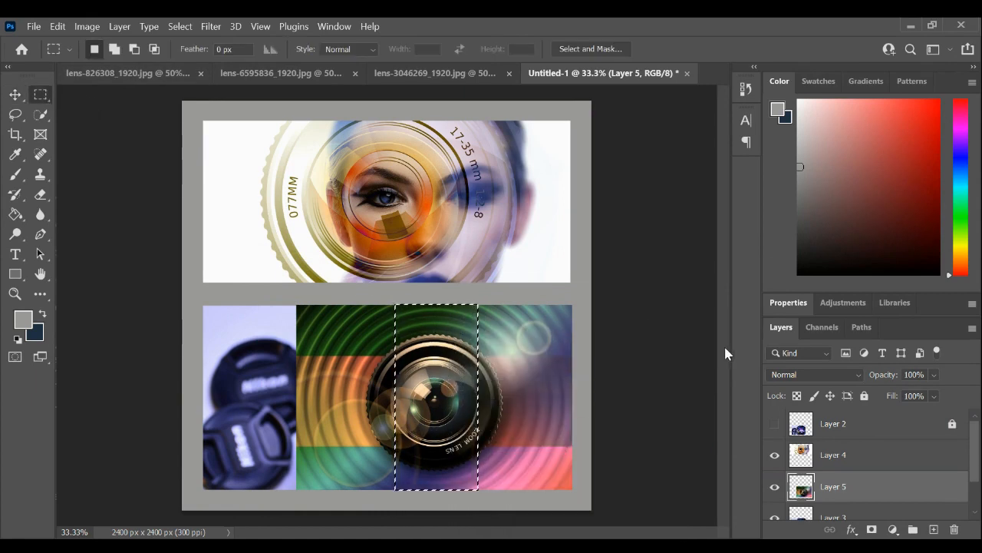
{"action": "key", "text": "ctrl+j"}
{"action": "scroll", "coordinate": [838, 451], "scroll_direction": "down", "scroll_amount": 2}
{"action": "left_click", "coordinate": [775, 455]}
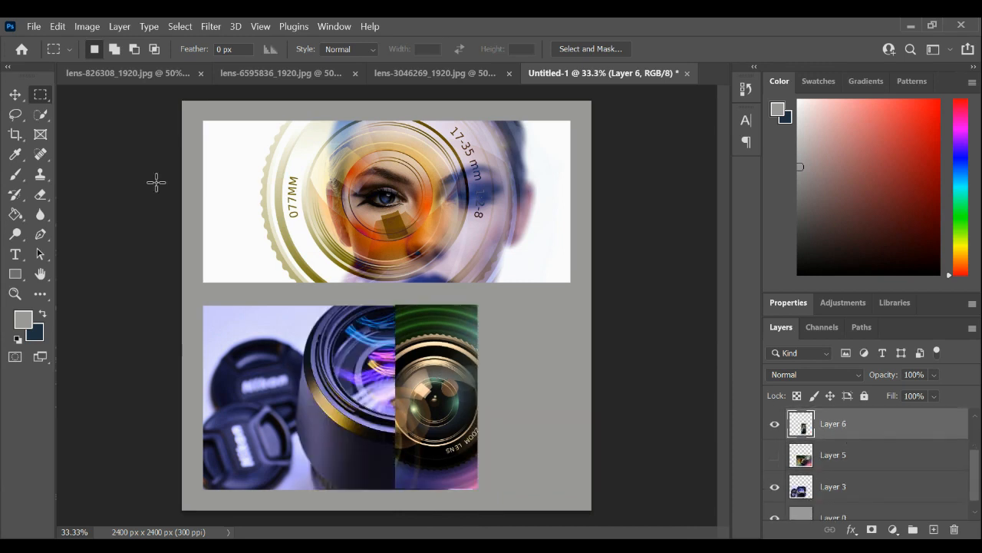
- Move the zoom-lens strip into the empty lower-right space, aligned with the face image's right edge, and deselect all layers
{"action": "left_click", "coordinate": [15, 94]}
{"action": "left_click_drag", "start_coordinate": [433, 395], "coordinate": [526, 395]}
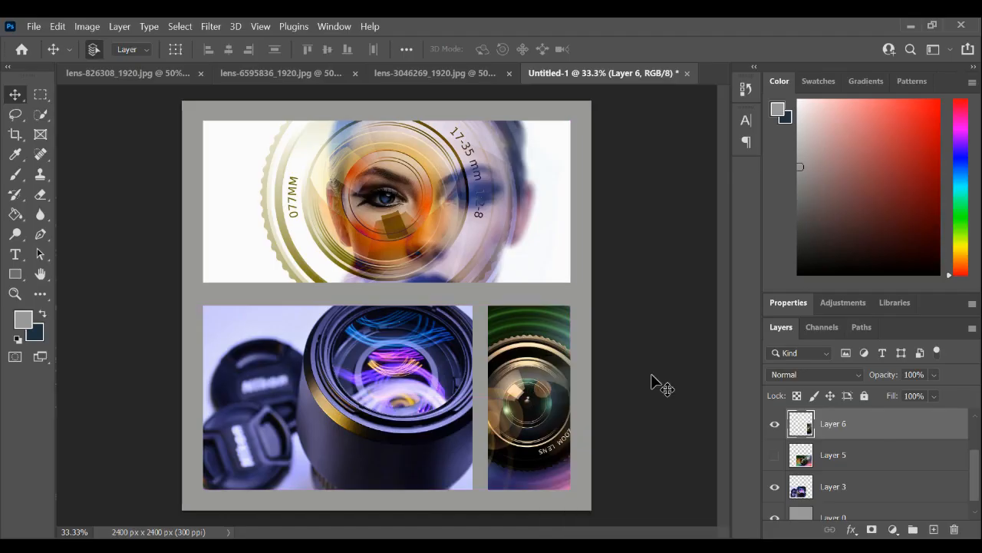
{"action": "left_click", "coordinate": [677, 365]}
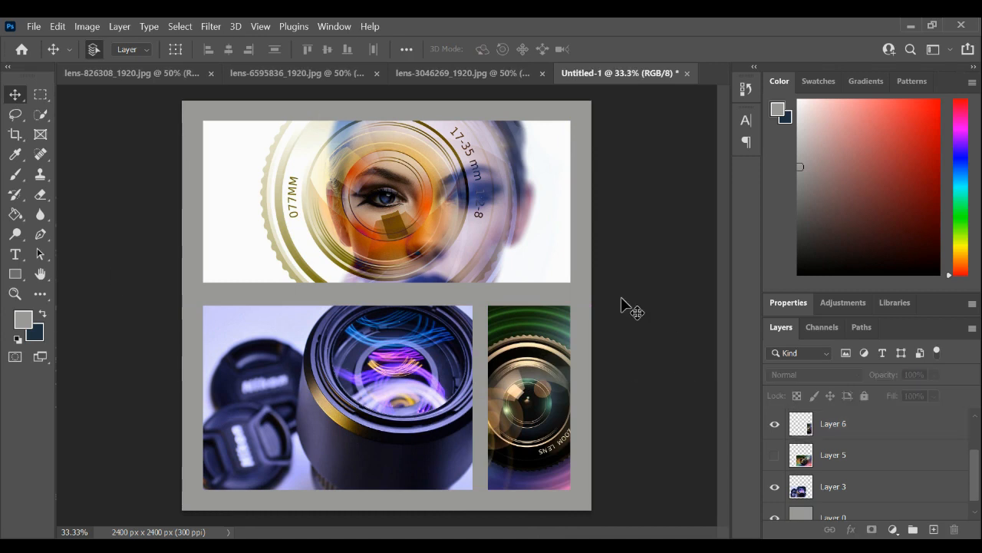
{"action": "scroll", "coordinate": [875, 464], "scroll_direction": "up", "scroll_amount": 3}
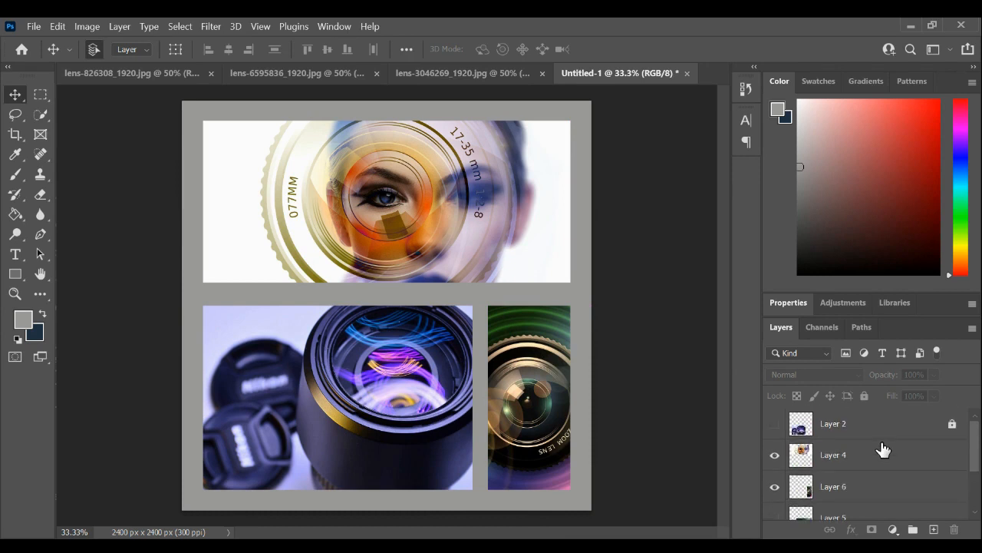
- Create a horizontal text box spanning the gray gap between the face image and the two lower images
{"action": "left_click", "coordinate": [13, 257]}
{"action": "left_click", "coordinate": [13, 254]}
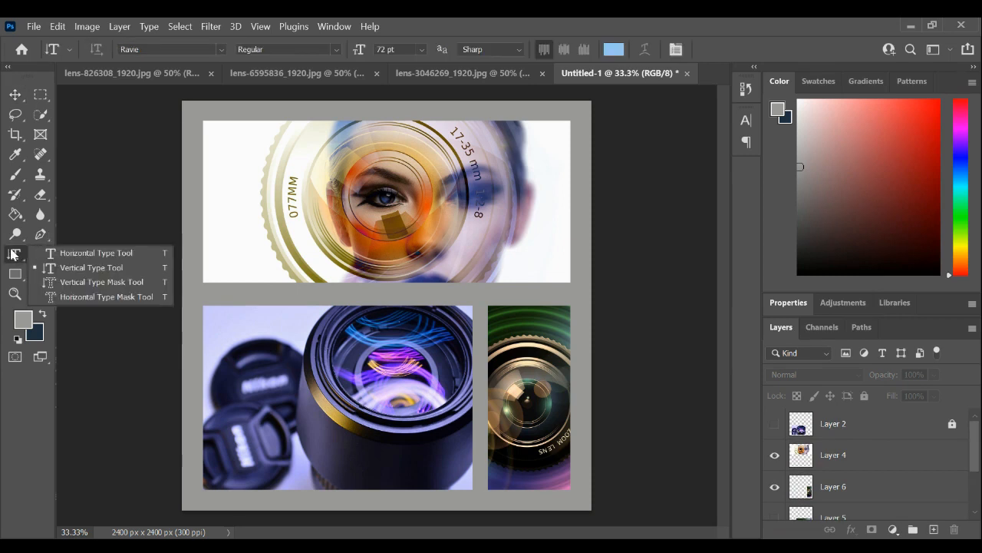
{"action": "left_click", "coordinate": [130, 259]}
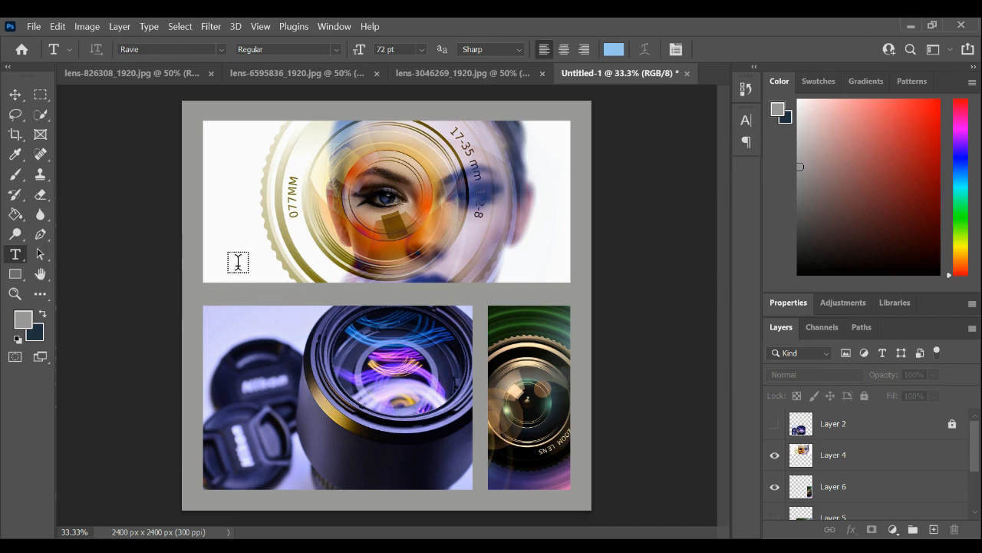
{"action": "left_click_drag", "start_coordinate": [204, 282], "coordinate": [566, 299]}
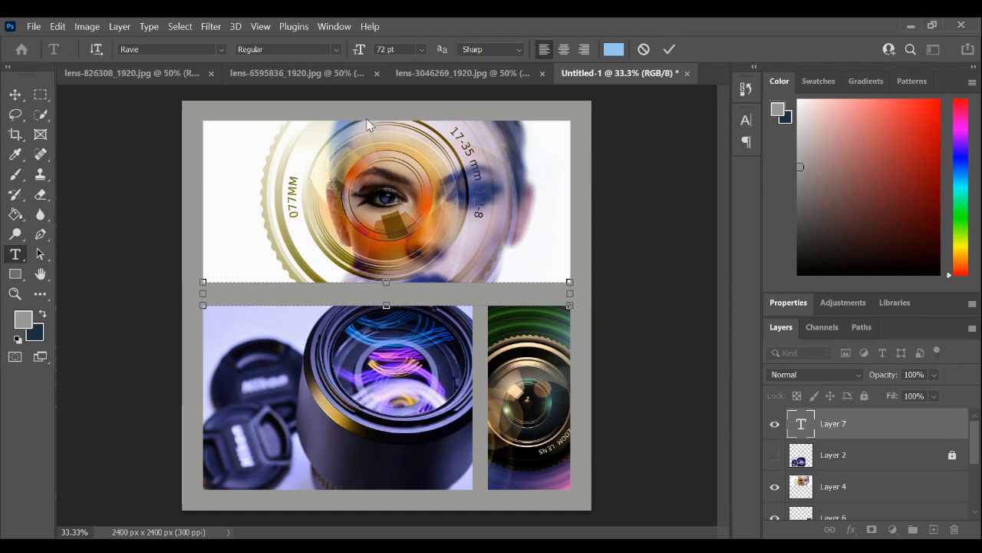
- Extend the text box down over the two lower images and delete all of its placeholder text
{"action": "left_click", "coordinate": [400, 202]}
{"action": "left_click_drag", "start_coordinate": [385, 304], "coordinate": [369, 377]}
{"action": "left_click_drag", "start_coordinate": [209, 302], "coordinate": [475, 337]}
{"action": "type", "text": "ipsum"}
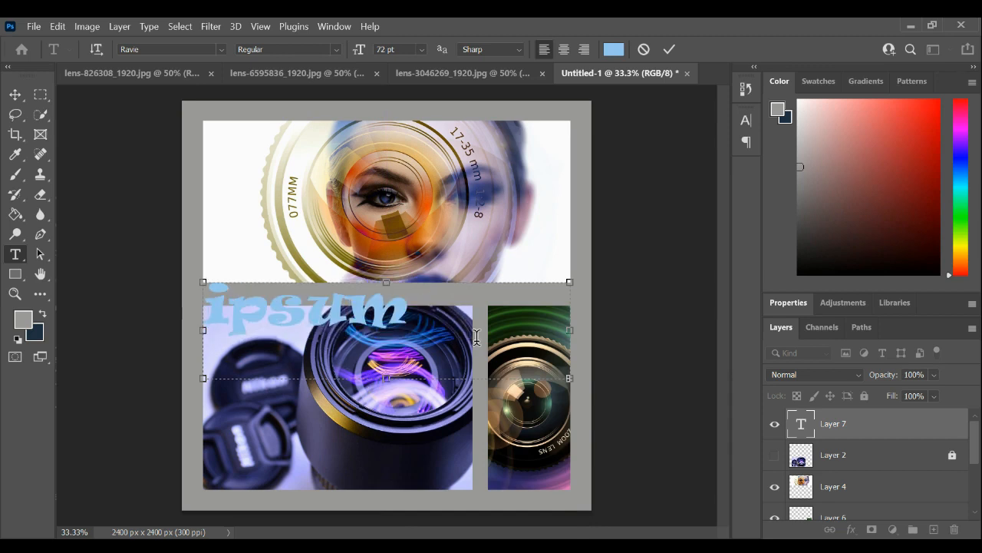
{"action": "left_click_drag", "start_coordinate": [482, 303], "coordinate": [405, 307]}
{"action": "left_click_drag", "start_coordinate": [404, 307], "coordinate": [190, 306]}
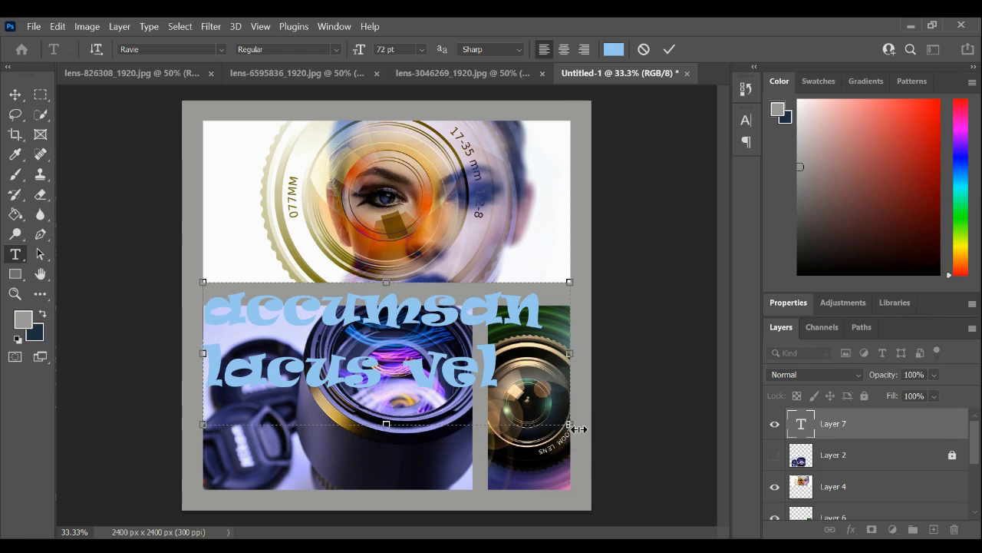
{"action": "left_click_drag", "start_coordinate": [518, 380], "coordinate": [185, 299]}
{"action": "key", "text": "ctrl+v"}
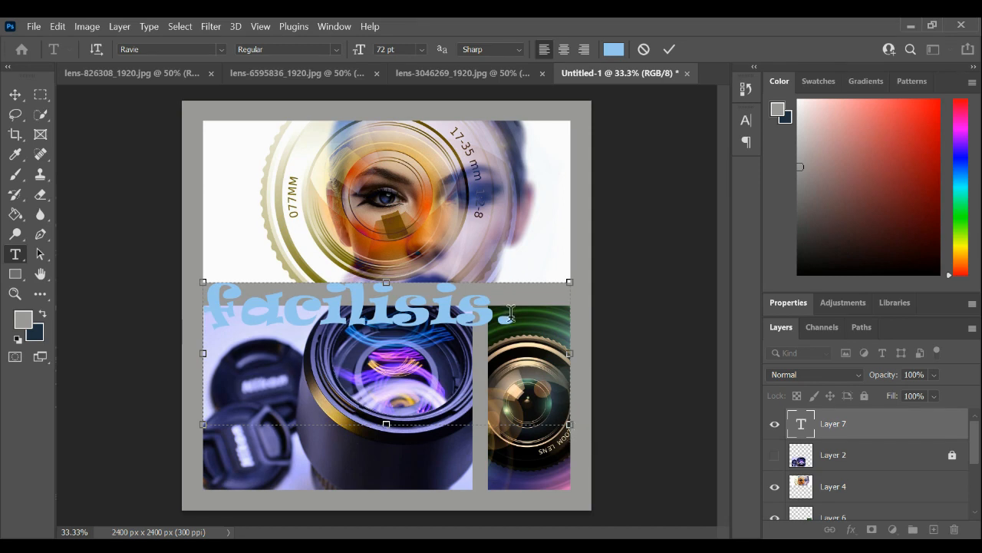
{"action": "left_click_drag", "start_coordinate": [516, 313], "coordinate": [136, 325]}
{"action": "key", "text": "BackSpace"}
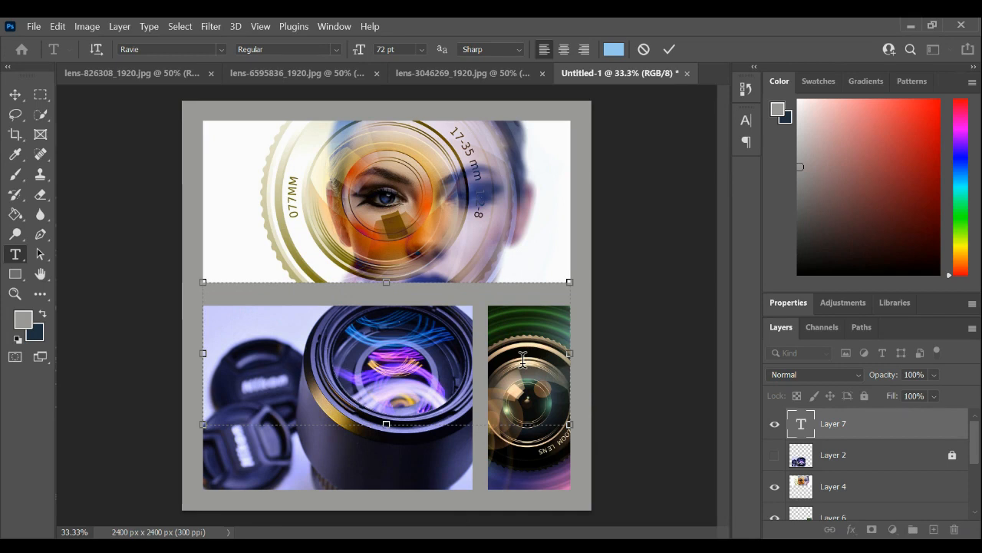
- Enter the title Photoshop 101 in the empty text box
{"action": "type", "text": "e"}
{"action": "key", "text": "BackSpace"}
{"action": "type", "text": "Photo"}
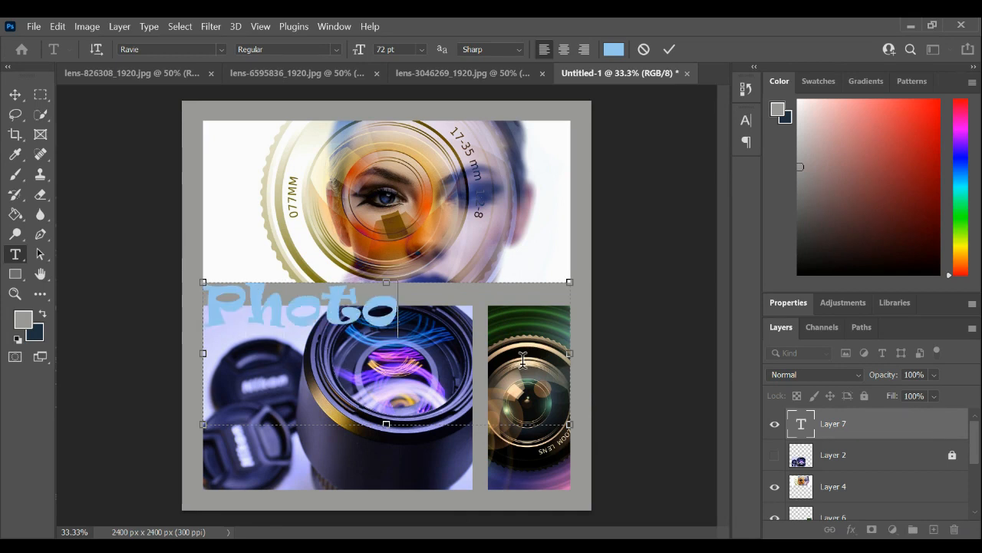
{"action": "type", "text": "shop"}
{"action": "key", "text": "Return"}
{"action": "type", "text": "101"}
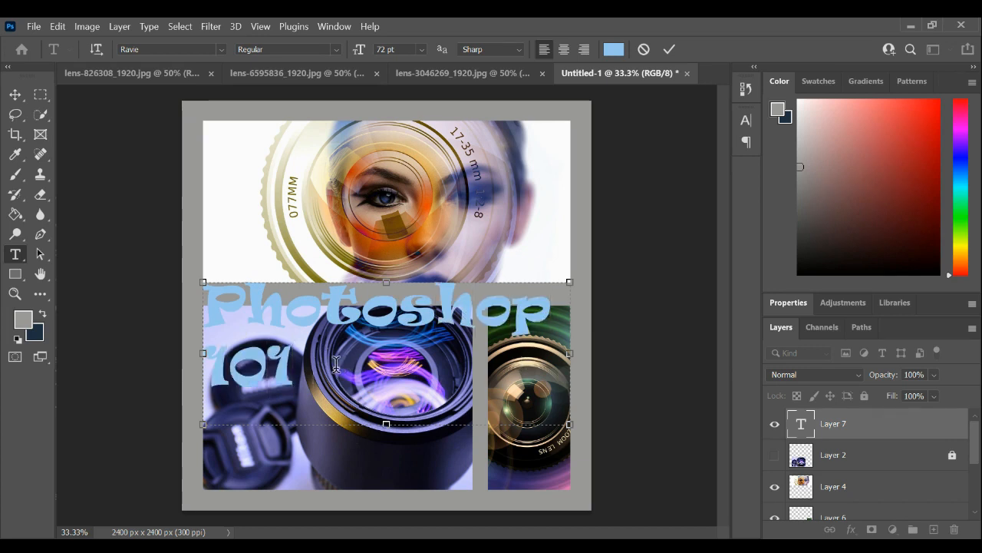
- Set the color of the entire Photoshop 101 title to white (ffffff)
{"action": "key", "text": "ctrl+a"}
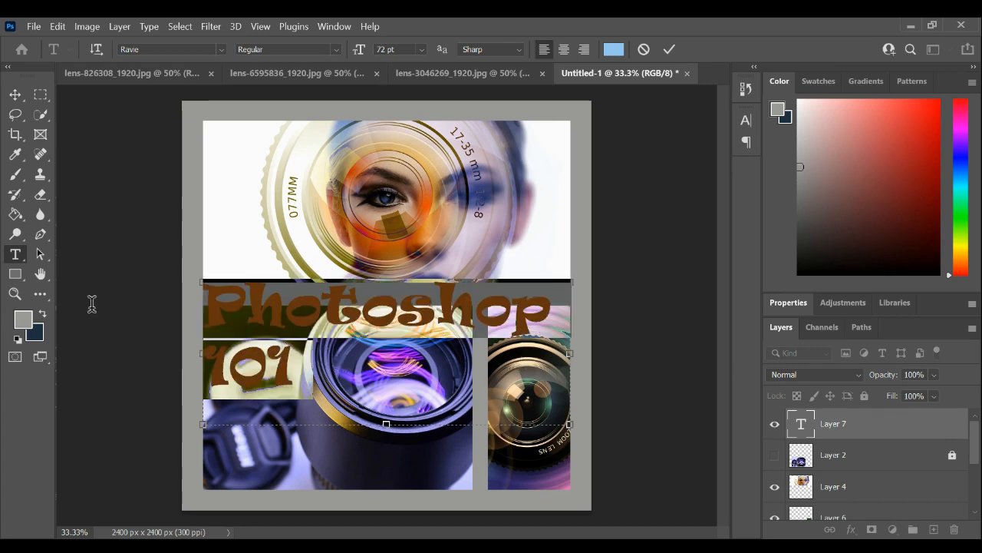
{"action": "left_click", "coordinate": [614, 49]}
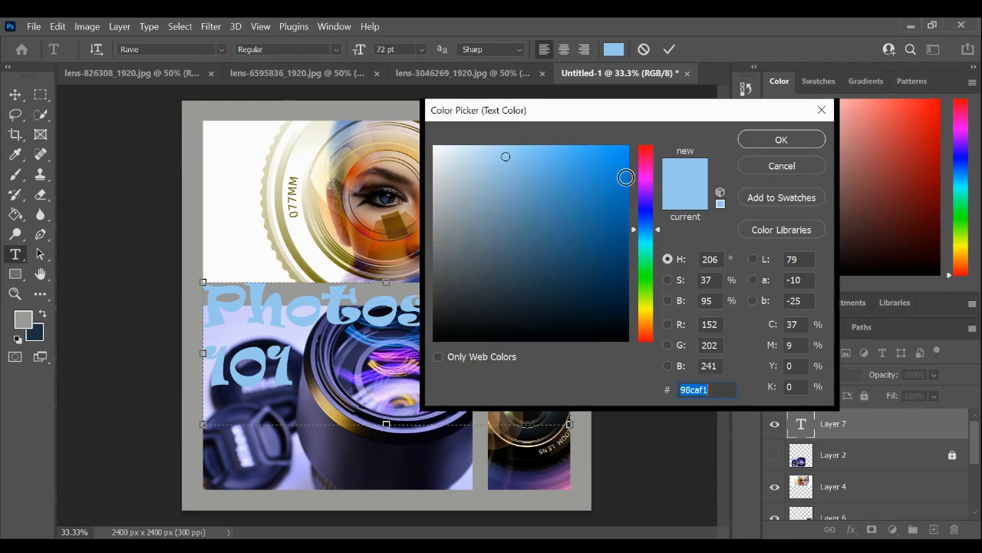
{"action": "left_click", "coordinate": [436, 147]}
{"action": "left_click_drag", "start_coordinate": [436, 146], "coordinate": [431, 144]}
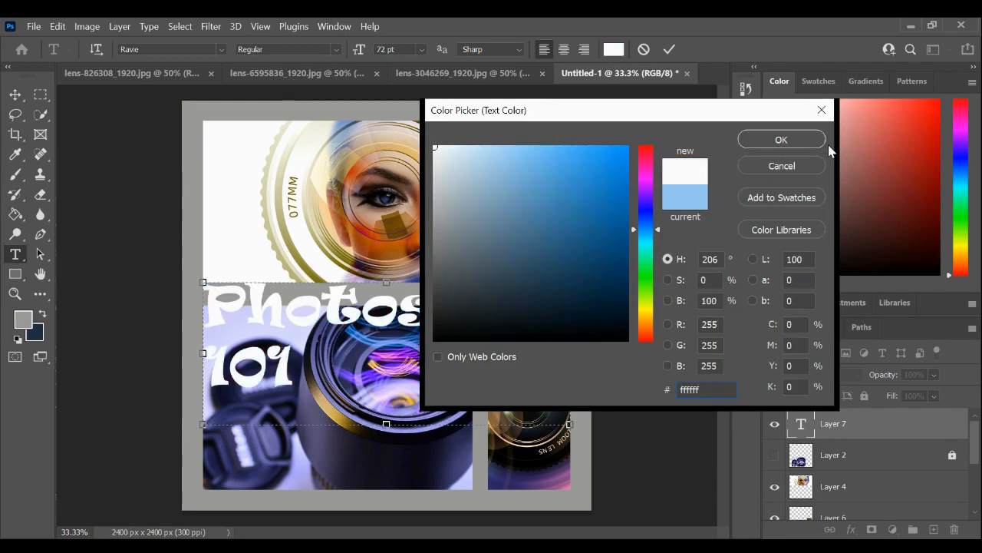
{"action": "left_click", "coordinate": [806, 142]}
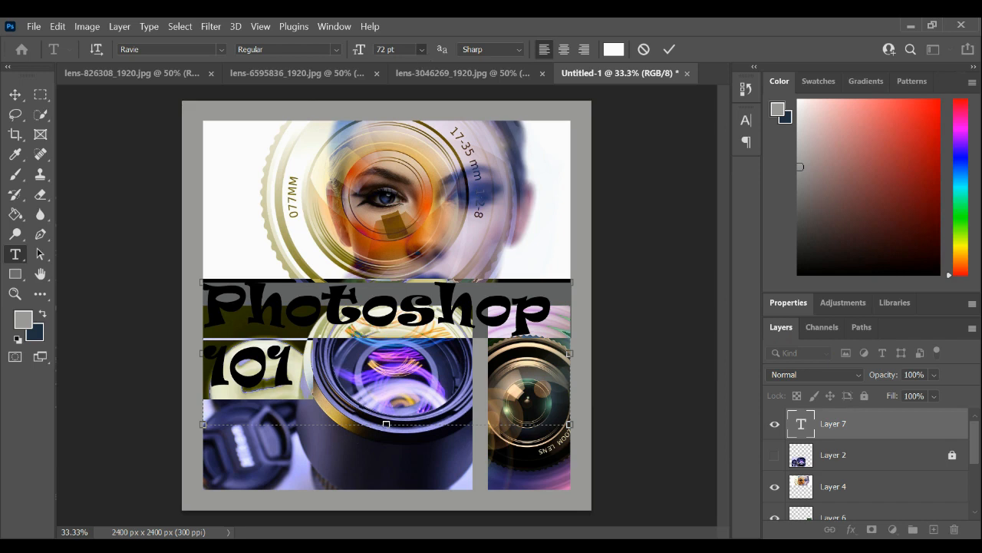
- Reduce the selected title's font size to 36 pt
{"action": "left_click", "coordinate": [427, 206]}
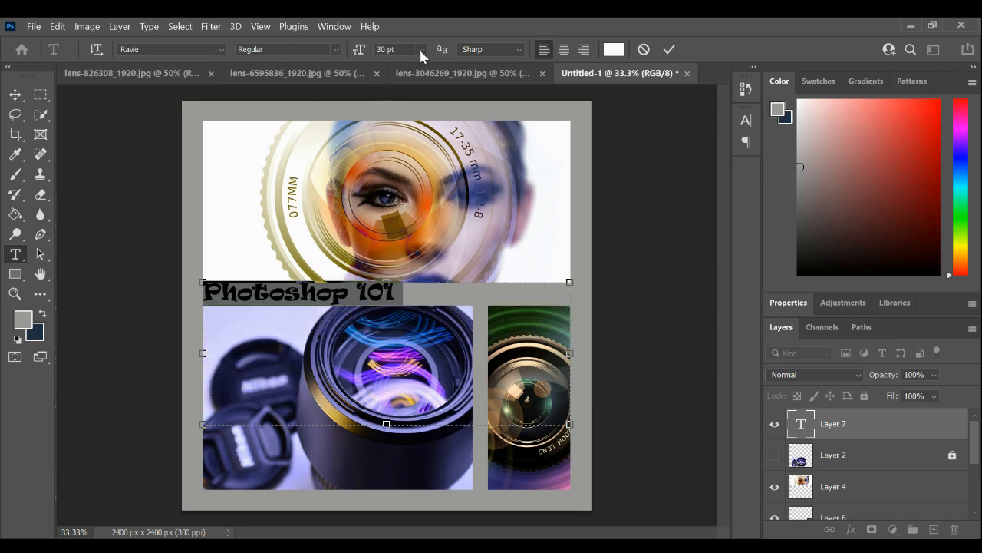
{"action": "left_click", "coordinate": [421, 49]}
{"action": "left_click", "coordinate": [400, 214]}
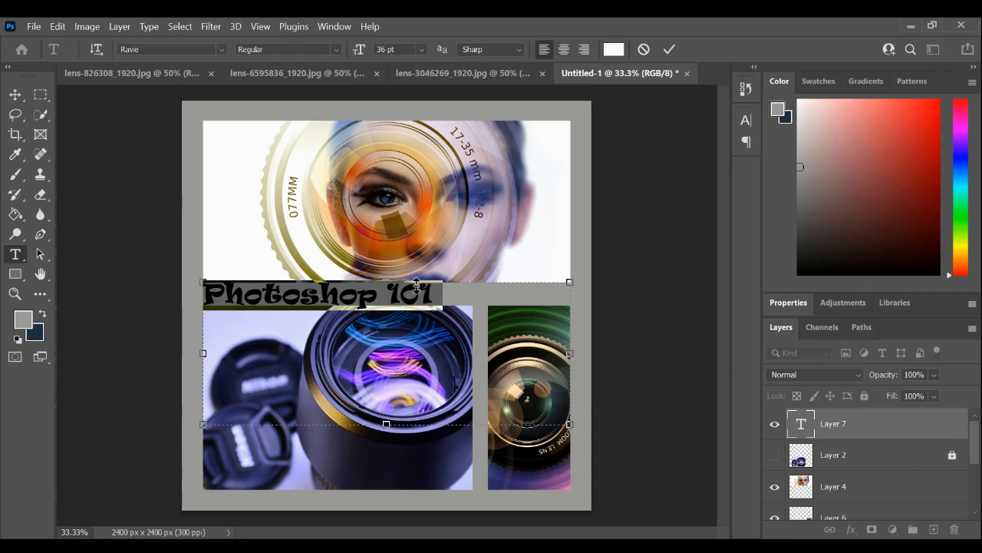
- Shorten the text box to fit the single title line, center-align the title and commit it
{"action": "left_click_drag", "start_coordinate": [386, 423], "coordinate": [389, 315]}
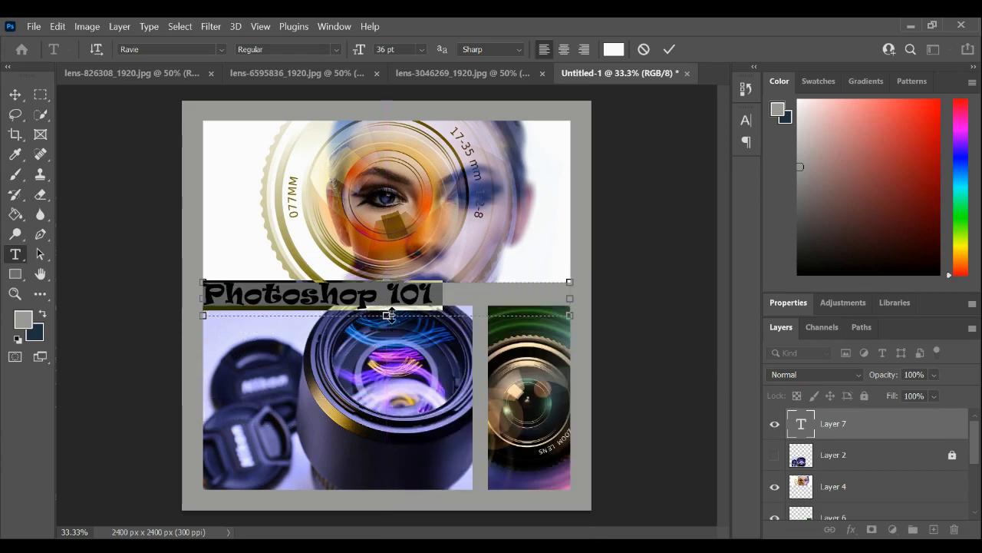
{"action": "left_click", "coordinate": [565, 49]}
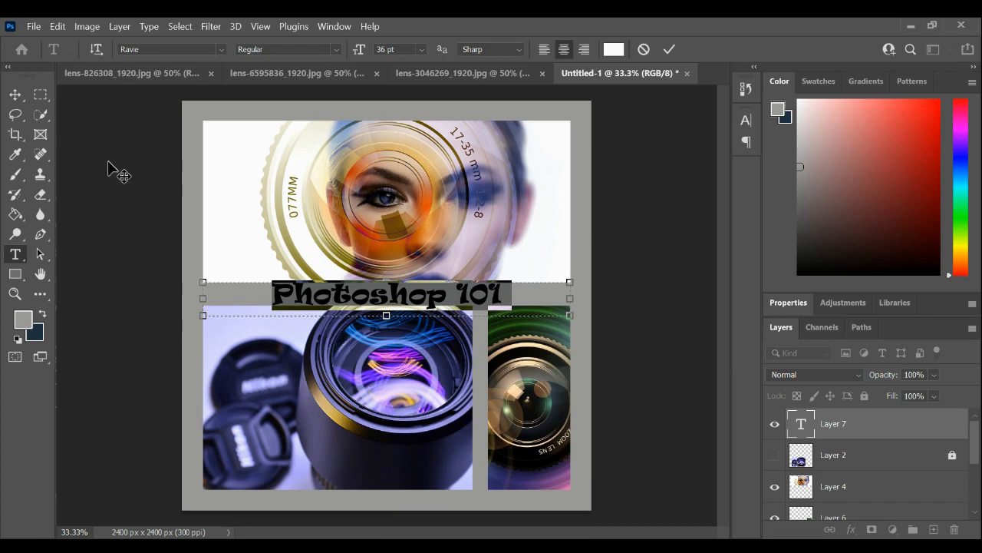
{"action": "left_click", "coordinate": [14, 95]}
{"action": "left_click_drag", "start_coordinate": [410, 294], "coordinate": [405, 295]}
{"action": "left_click", "coordinate": [706, 294]}
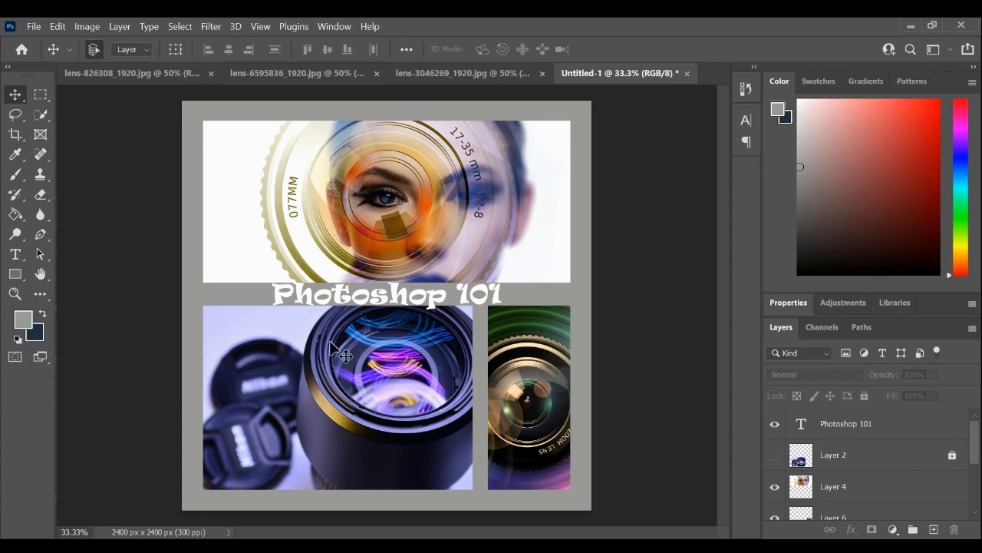
- Reopen the Photoshop 101 layer for text editing, select the letters Phot and leave text editing
{"action": "left_click", "coordinate": [868, 432]}
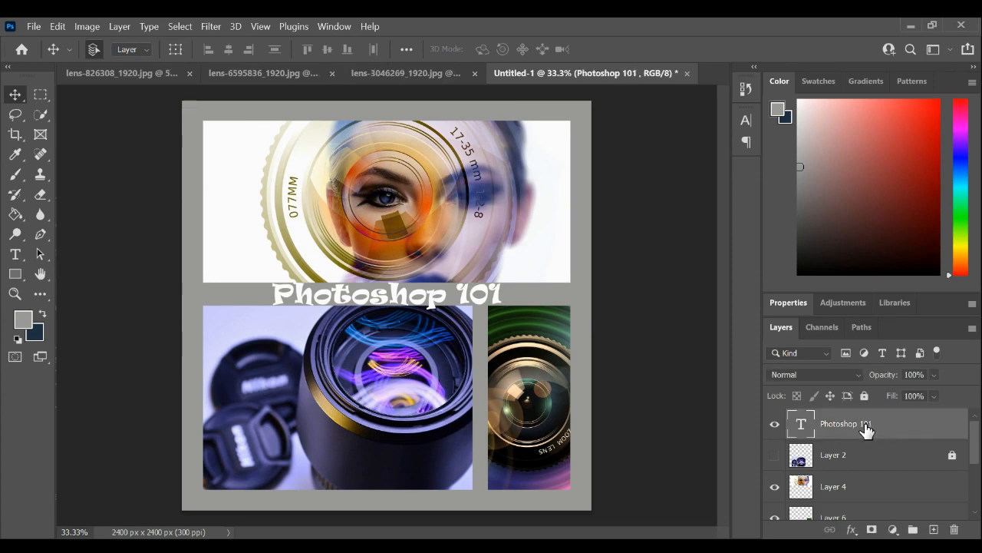
{"action": "left_click", "coordinate": [18, 255]}
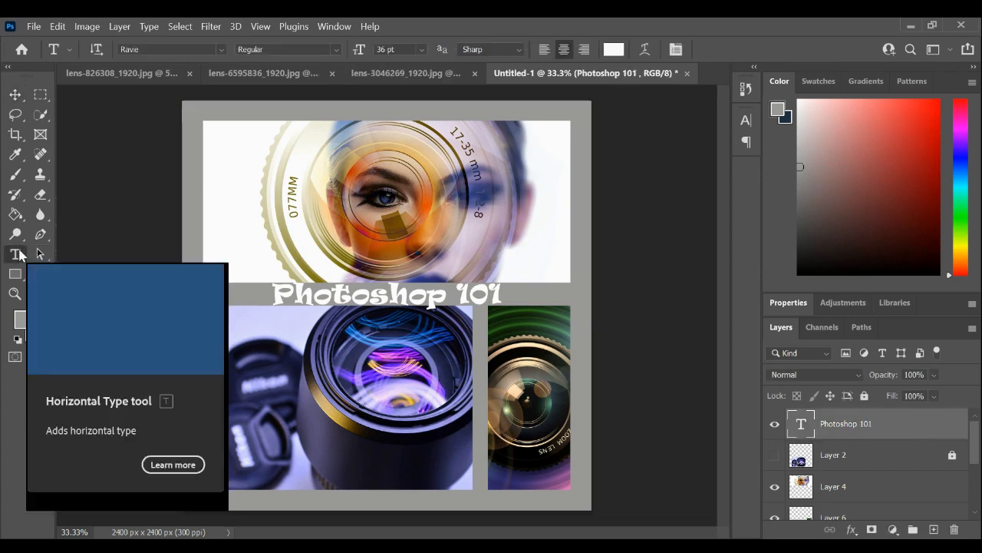
{"action": "left_click_drag", "start_coordinate": [352, 294], "coordinate": [243, 296]}
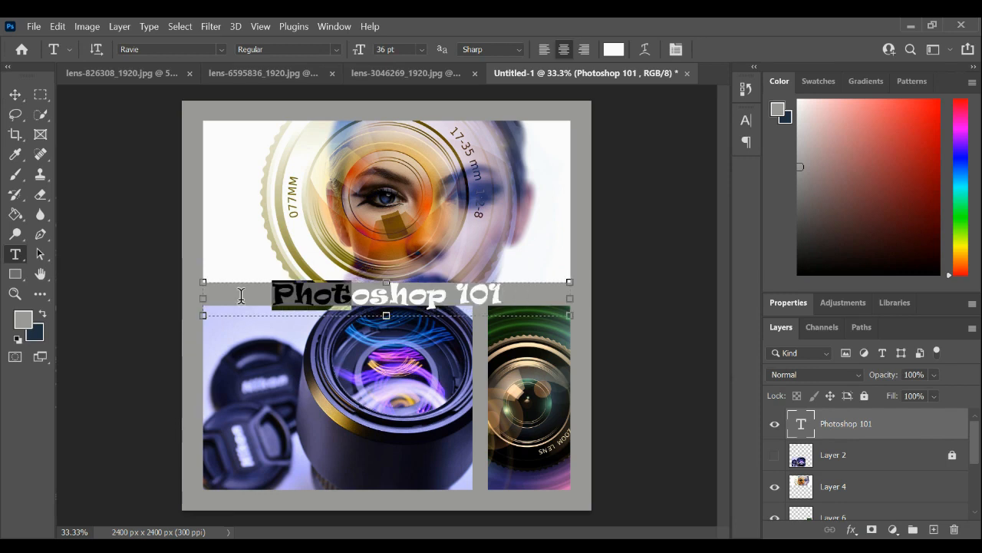
{"action": "left_click", "coordinate": [14, 97]}
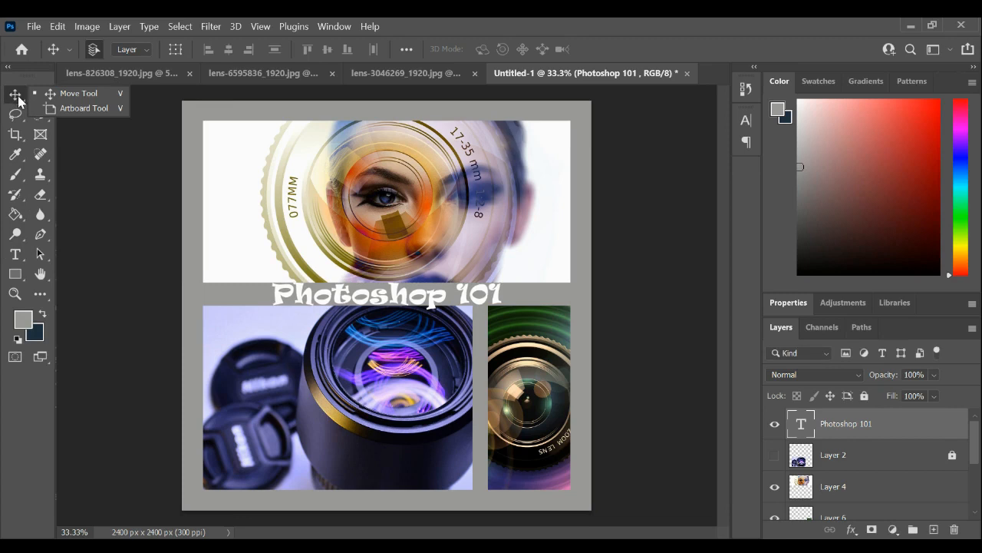
- Rasterize the Photoshop 101 type layer
{"action": "right_click", "coordinate": [851, 430]}
{"action": "left_click", "coordinate": [694, 430]}
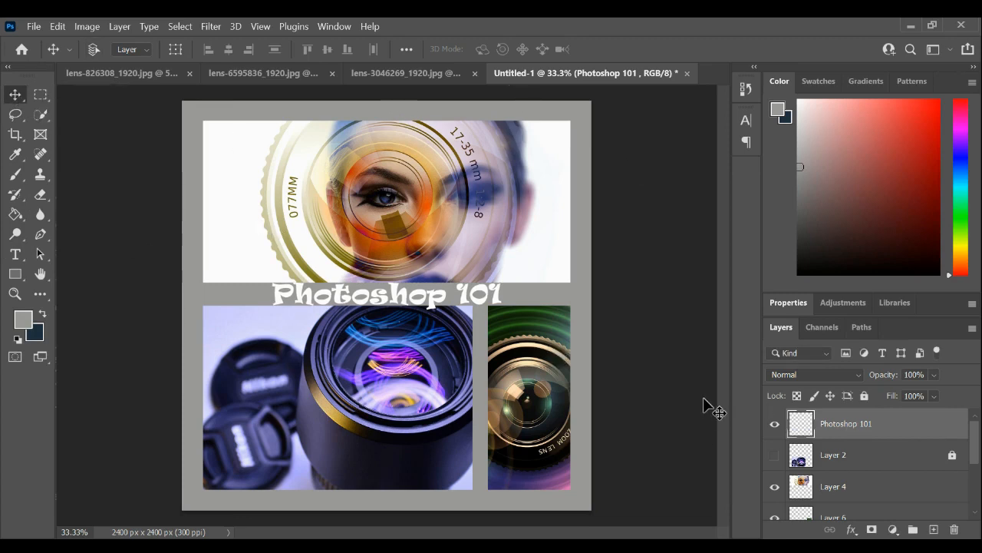
- Examine the whole collage and its layer stack from the title layer down to the gray background layer
{"action": "key", "text": "ctrl+minus"}
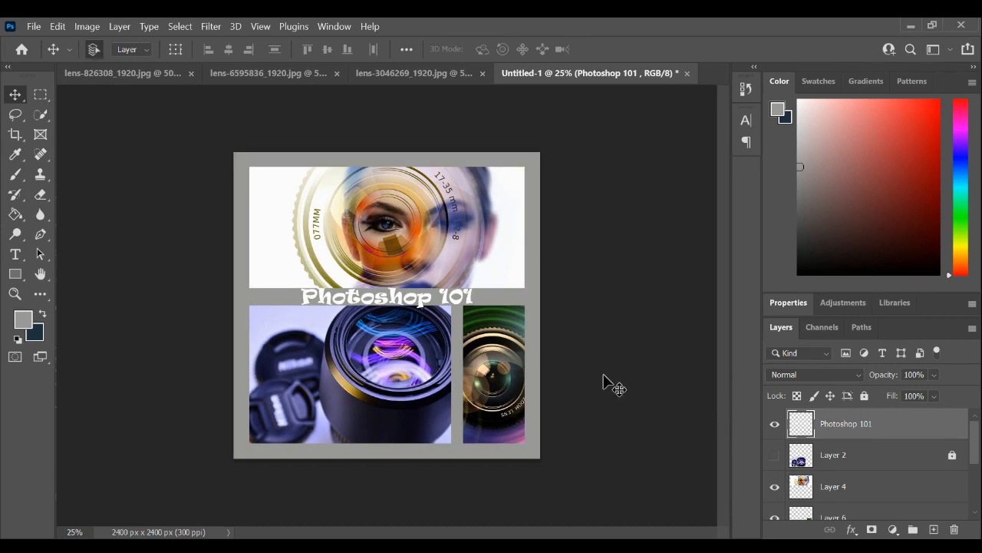
{"action": "scroll", "coordinate": [921, 463], "scroll_direction": "down", "scroll_amount": 3}
{"action": "scroll", "coordinate": [909, 462], "scroll_direction": "up", "scroll_amount": 3}
{"action": "scroll", "coordinate": [909, 463], "scroll_direction": "down", "scroll_amount": 3}
{"action": "scroll", "coordinate": [908, 463], "scroll_direction": "up", "scroll_amount": 3}
{"action": "scroll", "coordinate": [907, 462], "scroll_direction": "down", "scroll_amount": 3}
{"action": "scroll", "coordinate": [906, 460], "scroll_direction": "up", "scroll_amount": 3}
{"action": "scroll", "coordinate": [908, 484], "scroll_direction": "down", "scroll_amount": 3}
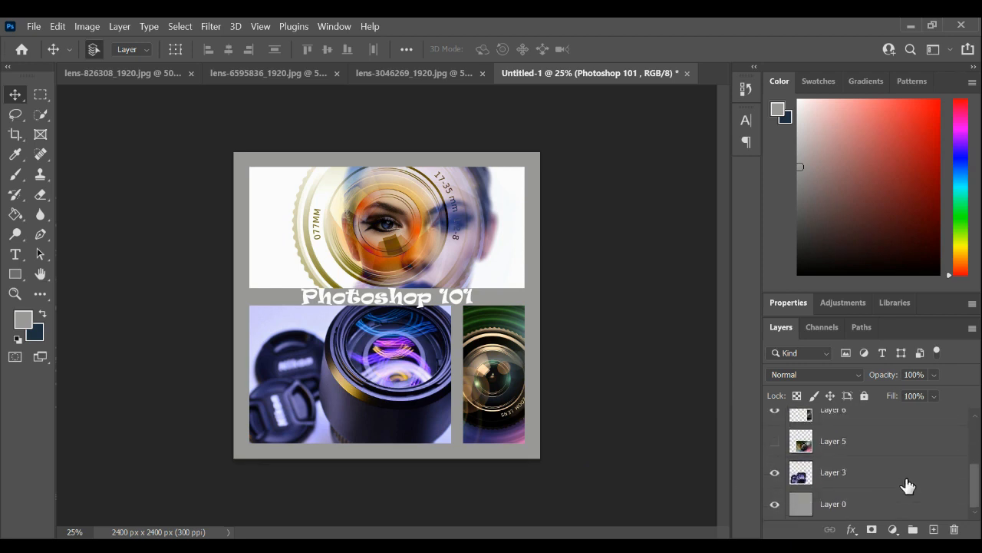
{"action": "scroll", "coordinate": [879, 446], "scroll_direction": "up", "scroll_amount": 3}
{"action": "scroll", "coordinate": [829, 474], "scroll_direction": "down", "scroll_amount": 2}
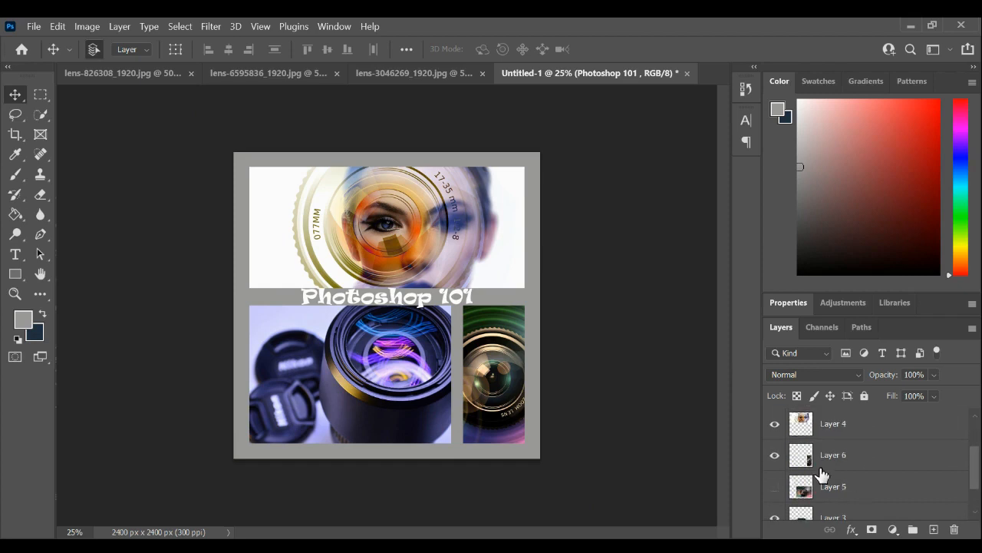
{"action": "scroll", "coordinate": [890, 453], "scroll_direction": "up", "scroll_amount": 2}
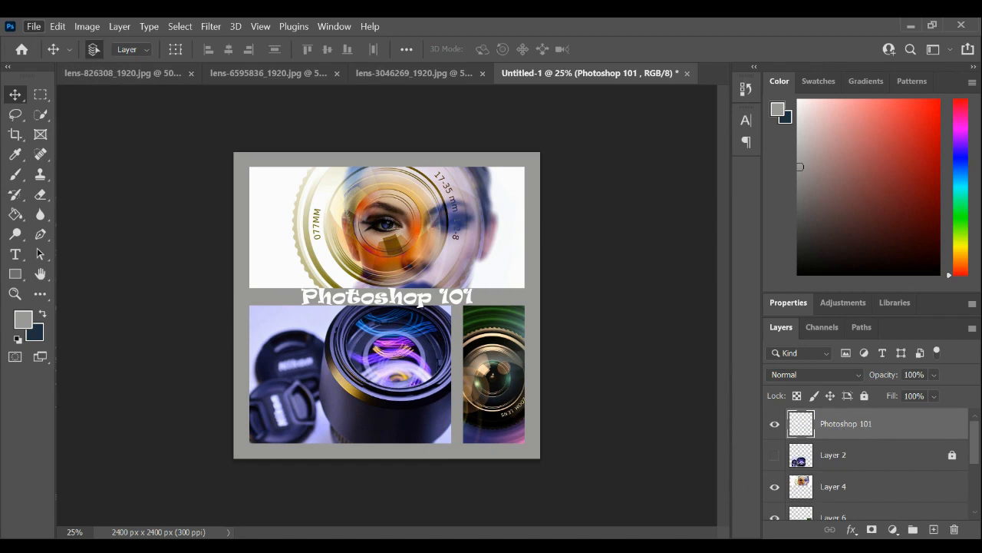
- Start saving the collage on the computer as a Photoshop file named Photoshop101_Collage.psd
{"action": "left_click", "coordinate": [34, 26]}
{"action": "left_click", "coordinate": [84, 202]}
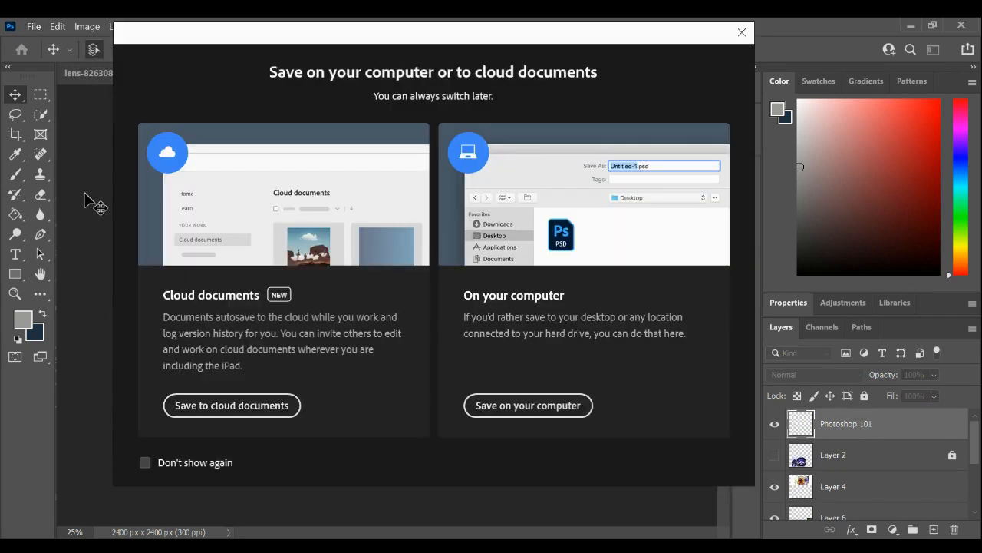
{"action": "left_click", "coordinate": [487, 407]}
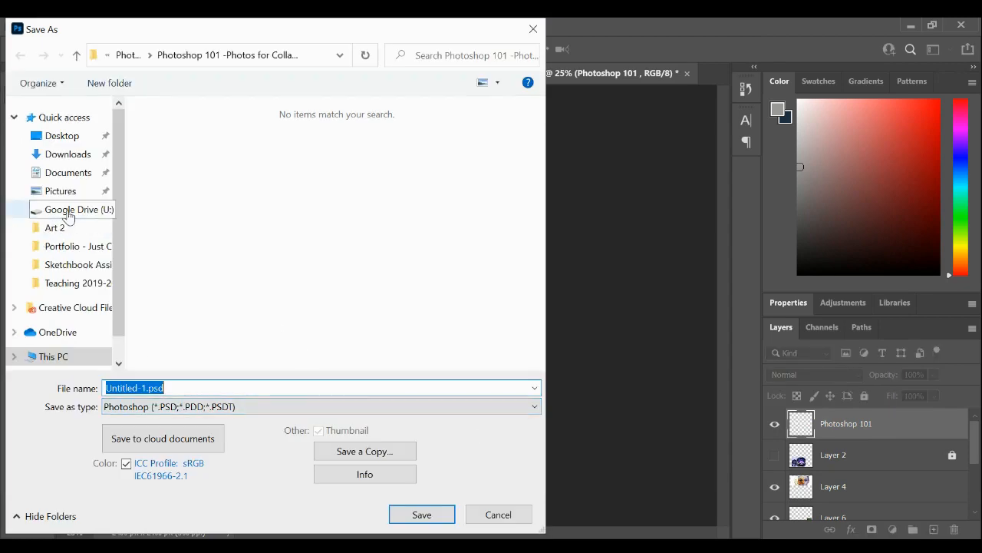
{"action": "left_click", "coordinate": [152, 388]}
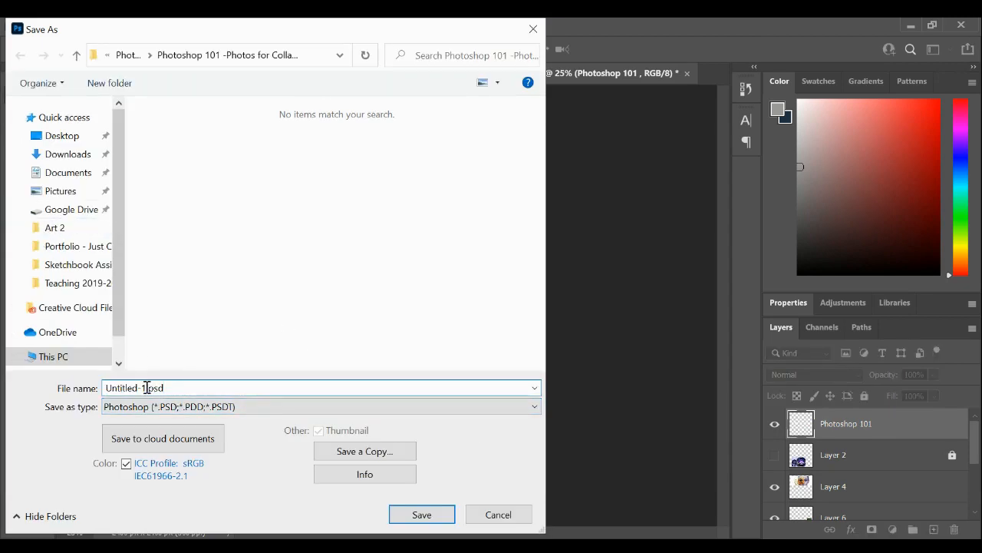
{"action": "left_click_drag", "start_coordinate": [147, 388], "coordinate": [19, 383]}
{"action": "type", "text": "Col"}
{"action": "key", "text": "BackSpace"}
{"action": "key", "text": "BackSpace"}
{"action": "key", "text": "BackSpace"}
{"action": "type", "text": "Photoshop101_Collage"}
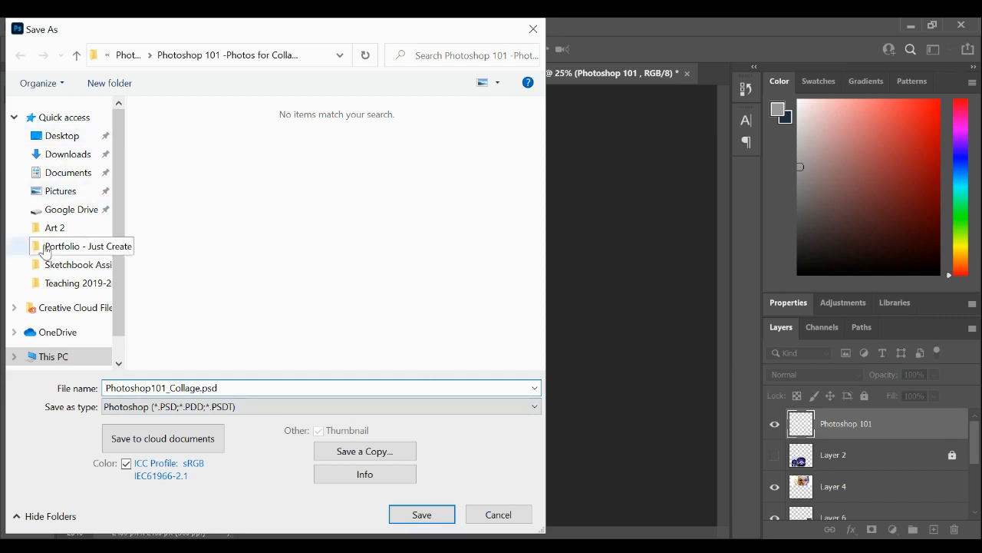
- Choose the Photography folder in Google Drive's My Drive as the save location
{"action": "left_click", "coordinate": [75, 212]}
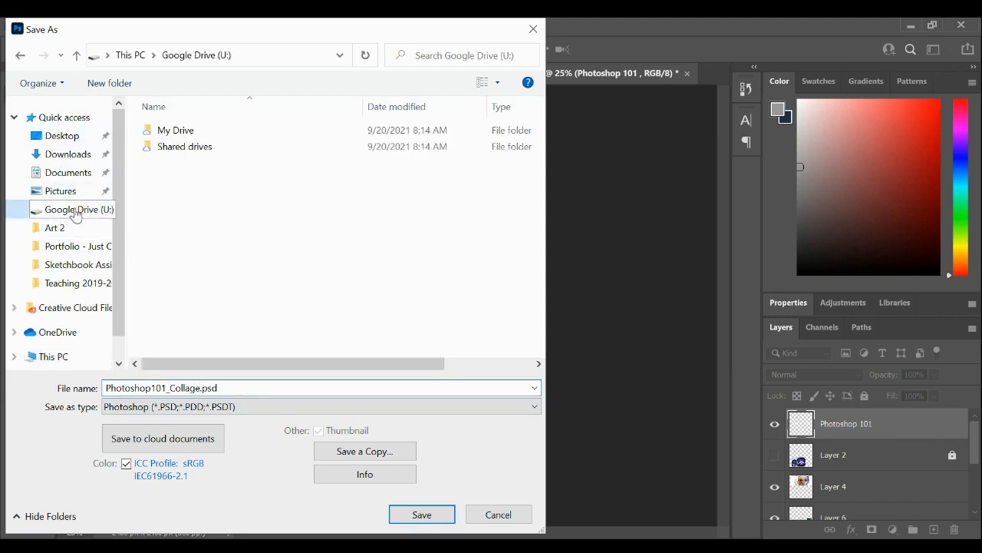
{"action": "left_click", "coordinate": [245, 135]}
{"action": "double_click", "coordinate": [246, 136]}
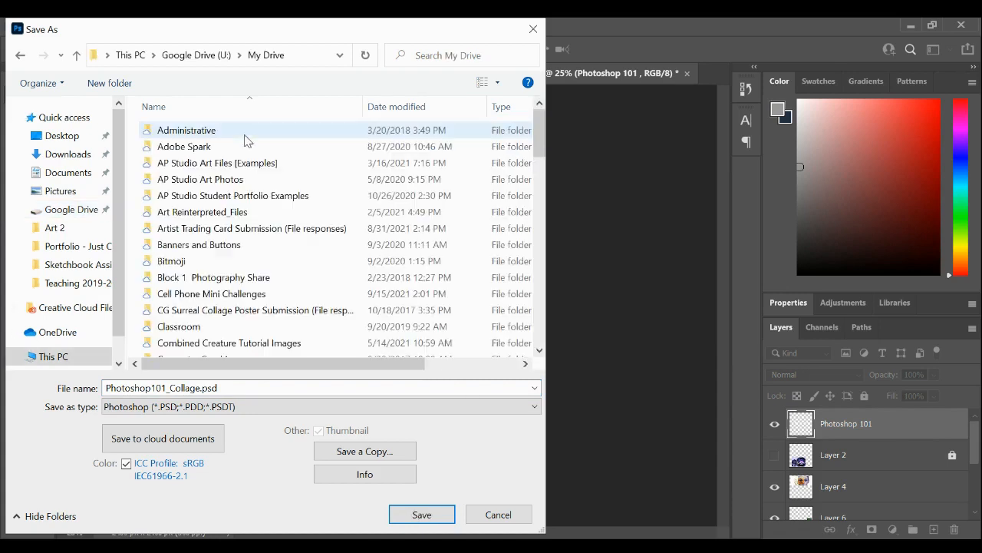
{"action": "scroll", "coordinate": [261, 199], "scroll_direction": "down", "scroll_amount": 4}
{"action": "scroll", "coordinate": [270, 210], "scroll_direction": "down", "scroll_amount": 8}
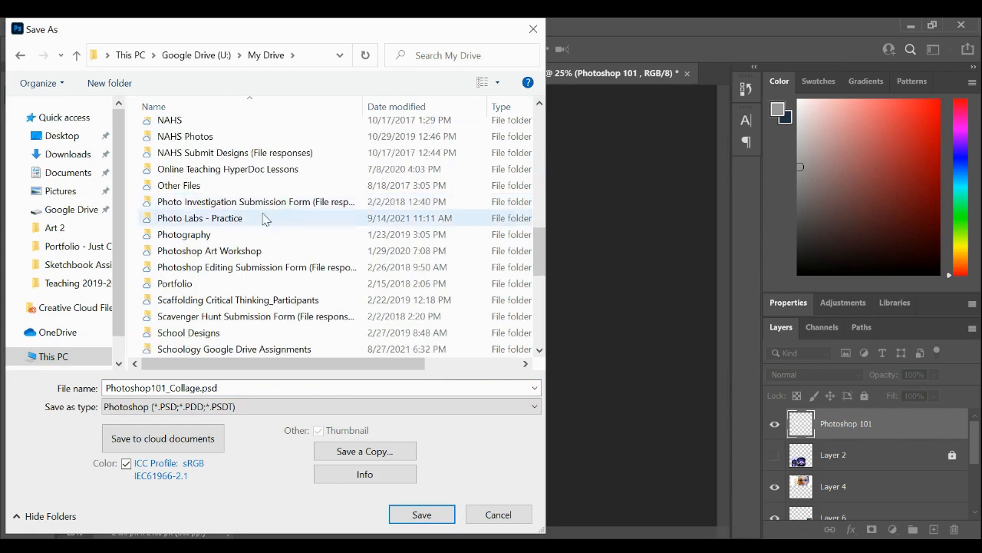
{"action": "left_click", "coordinate": [215, 240]}
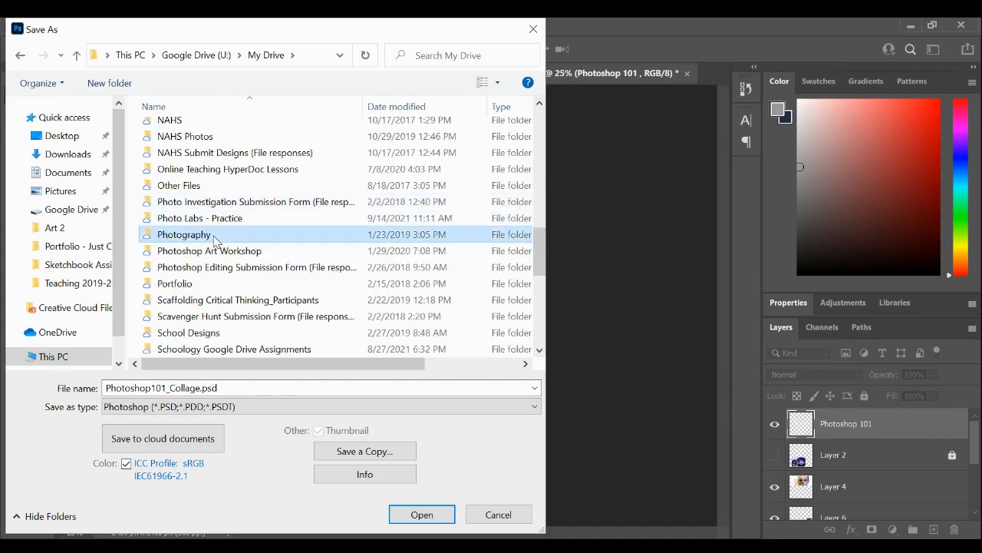
{"action": "double_click", "coordinate": [217, 238]}
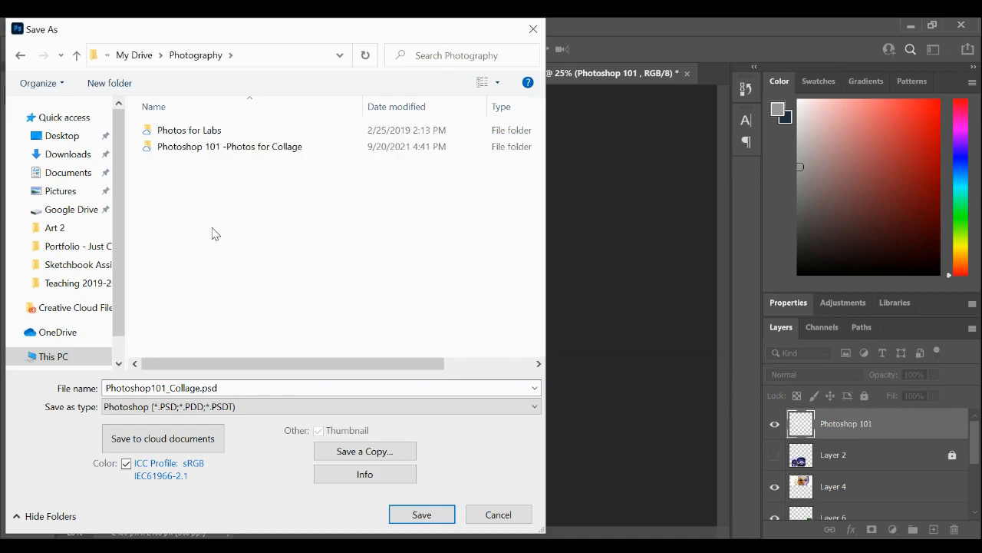
- Create a folder named Photoshop 101 - Demo inside the Photography folder and open it as the save location
{"action": "left_click", "coordinate": [109, 83]}
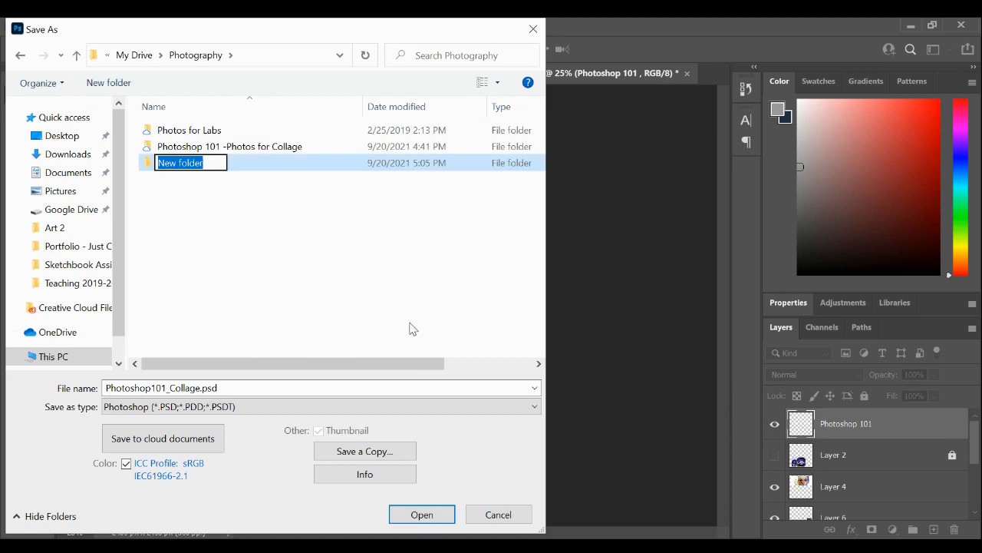
{"action": "type", "text": "Phot"}
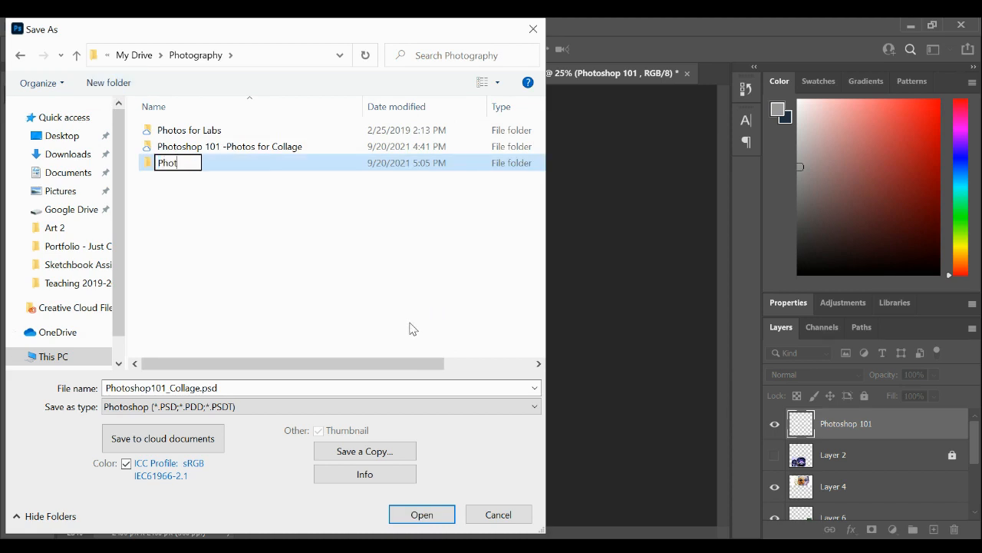
{"action": "type", "text": "oshop 1"}
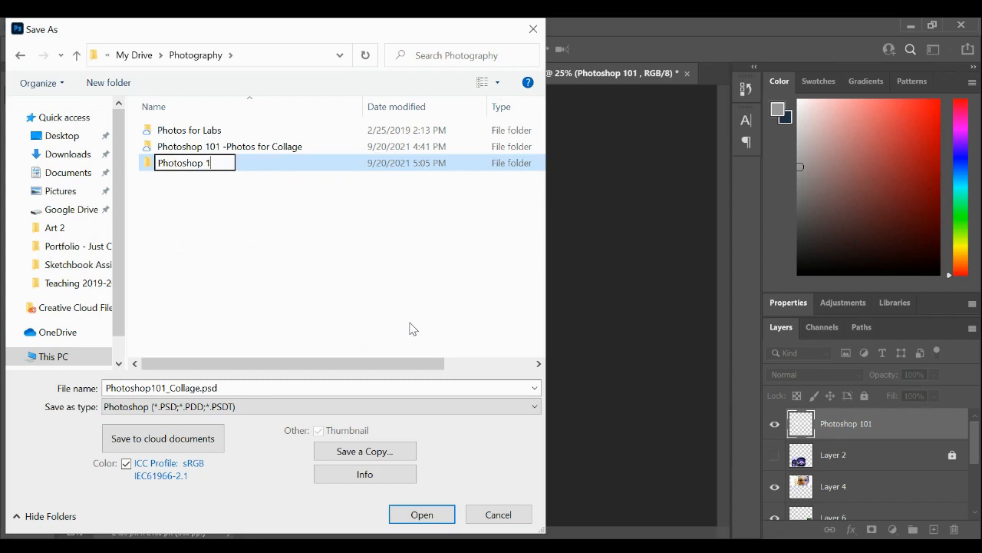
{"action": "type", "text": "01 - Demo"}
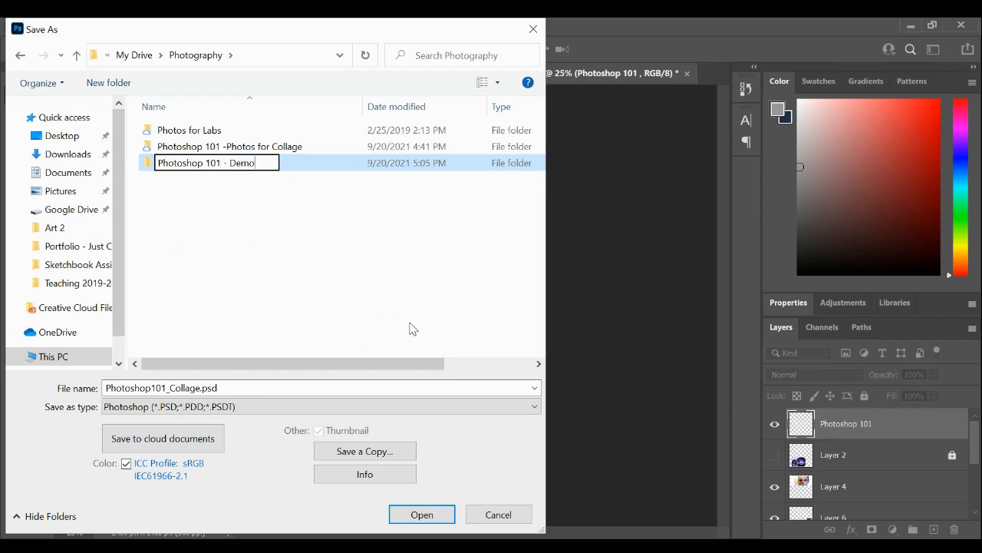
{"action": "key", "text": "Return"}
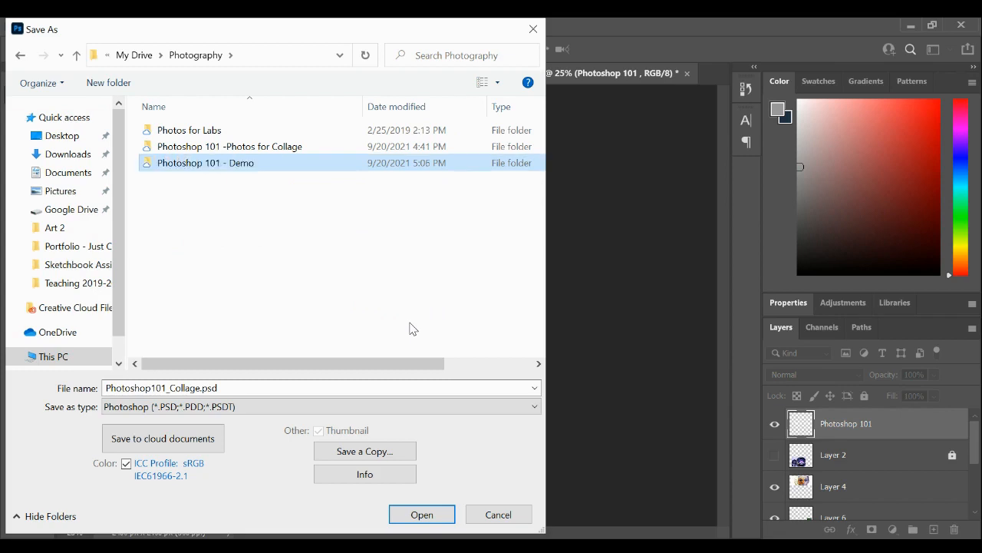
{"action": "double_click", "coordinate": [335, 170]}
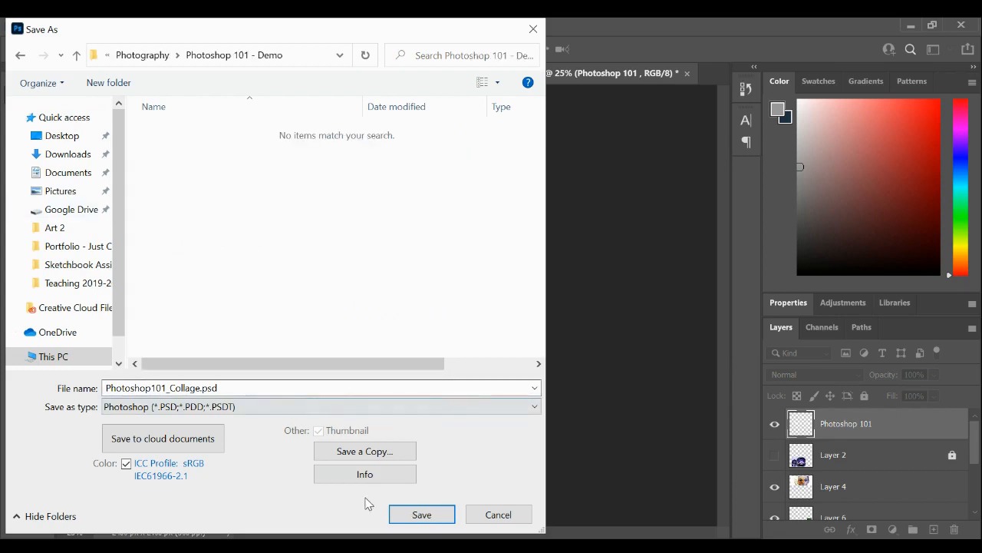
- Save Photoshop101_Collage.psd in the Photoshop 101 - Demo folder with Maximize Compatibility on
{"action": "mouse_move", "coordinate": [366, 36]}
{"action": "left_mouse_down"}
{"action": "mouse_move", "coordinate": [406, 31]}
{"action": "mouse_move", "coordinate": [361, 23]}
{"action": "mouse_move", "coordinate": [361, 35]}
{"action": "left_mouse_up"}
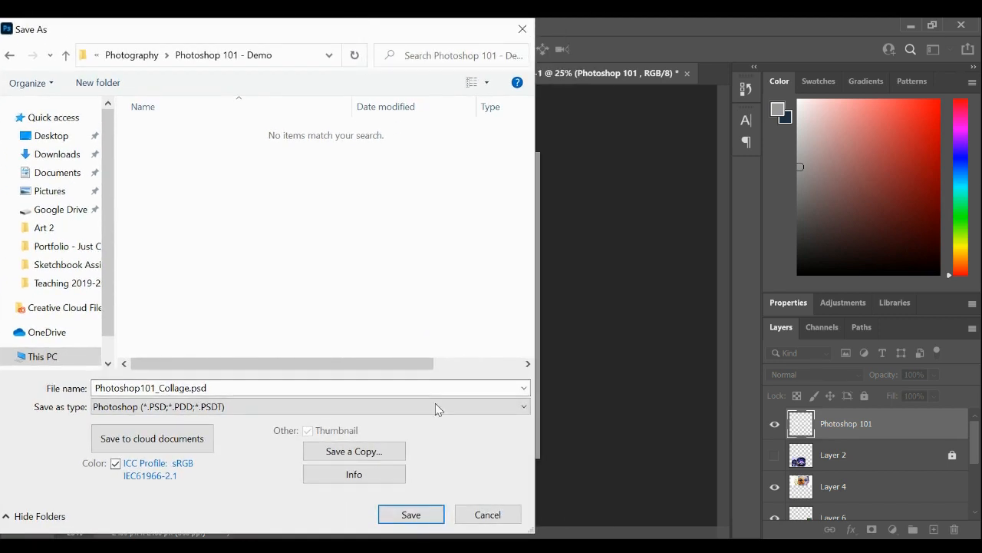
{"action": "left_click", "coordinate": [413, 515]}
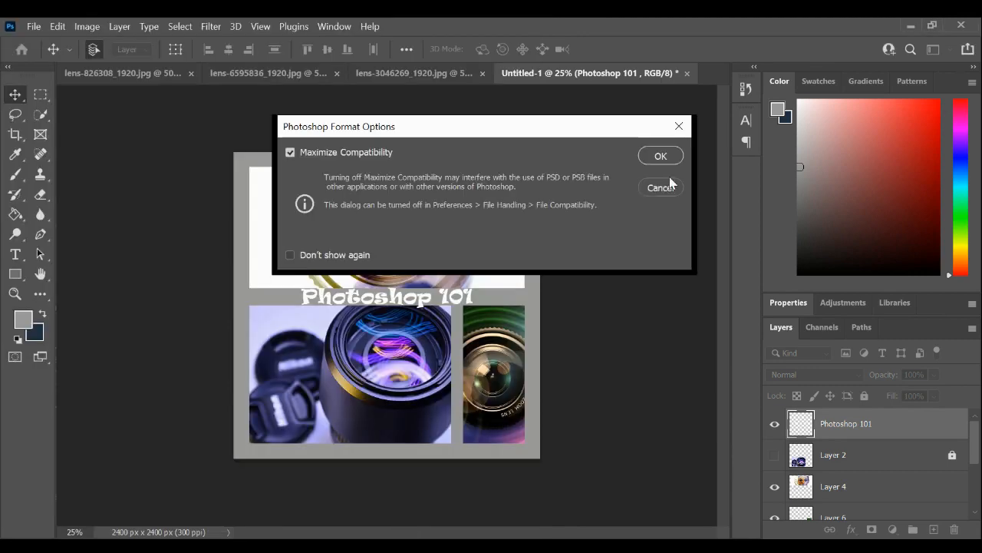
{"action": "left_click", "coordinate": [660, 156]}
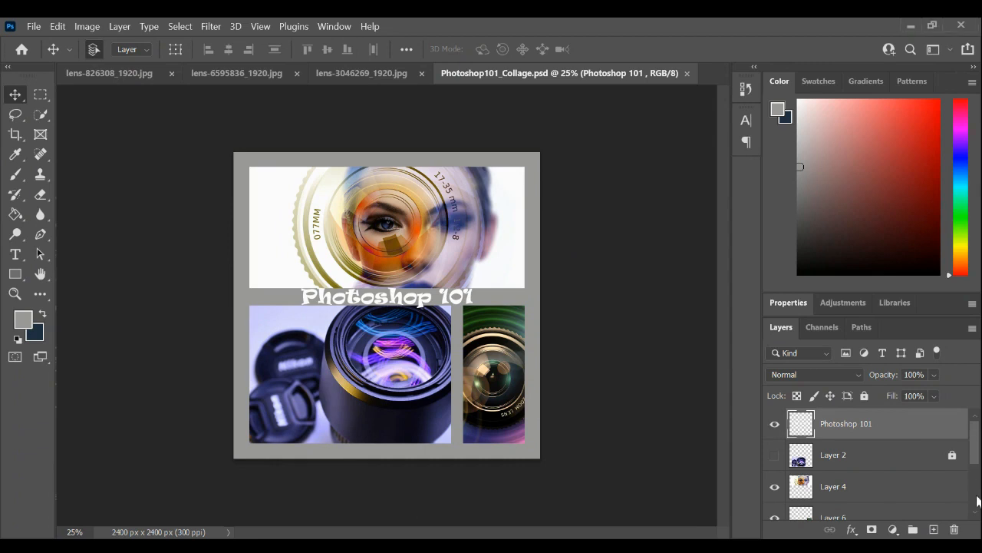
- Flatten the collage into a single background layer, discarding the hidden layers
{"action": "left_click_drag", "start_coordinate": [976, 458], "coordinate": [973, 508]}
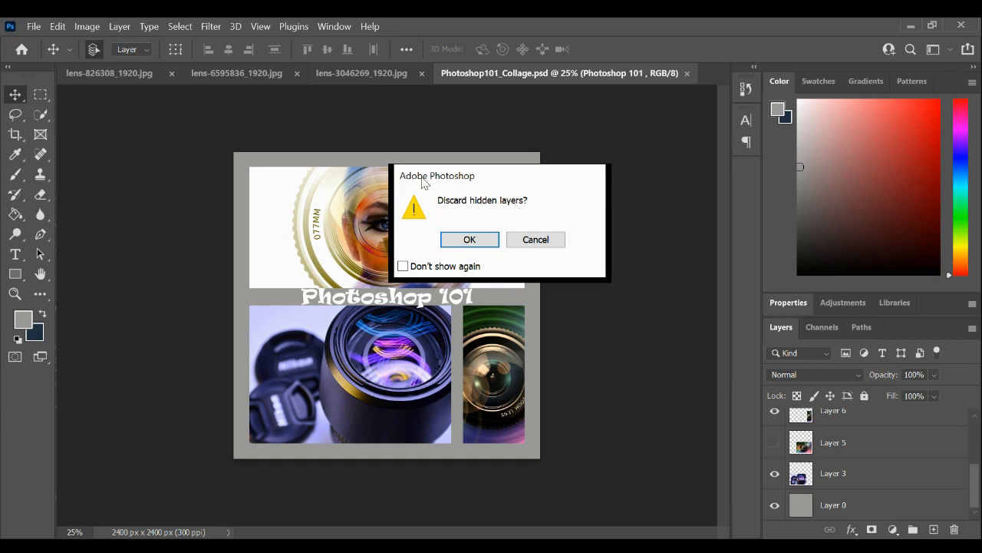
{"action": "left_click", "coordinate": [469, 241]}
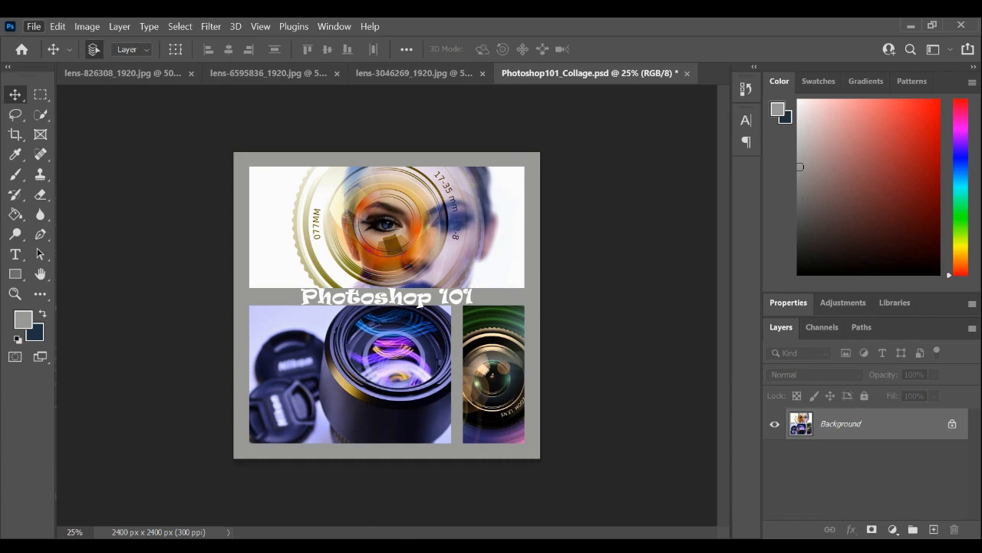
- Save the flattened collage on the computer as the JPEG Photoshop101_Collage.jpg in Photoshop 101 - Demo, at Maximum quality 12 with Baseline ("Standard") format
{"action": "key", "text": "ctrl+shift+s"}
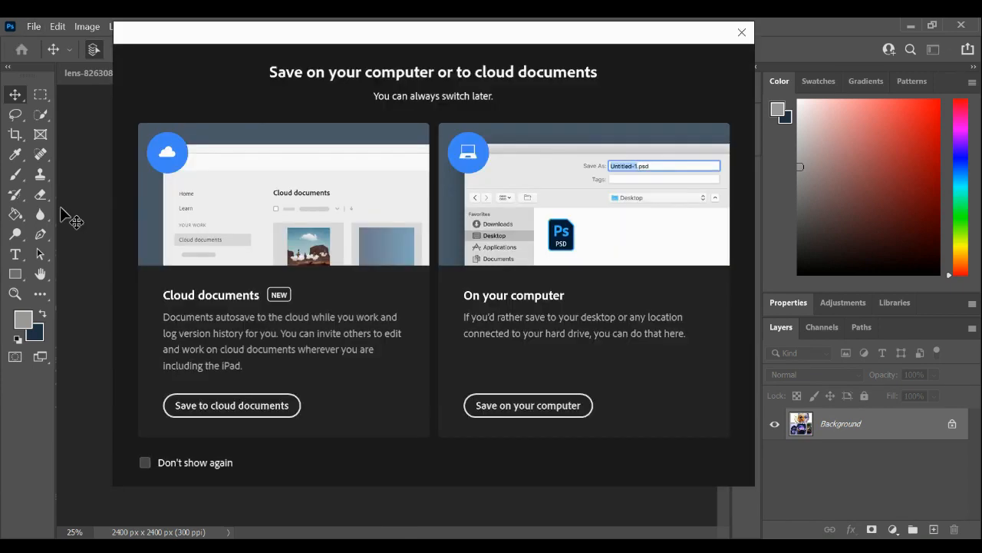
{"action": "left_click", "coordinate": [531, 413]}
{"action": "left_click", "coordinate": [285, 412]}
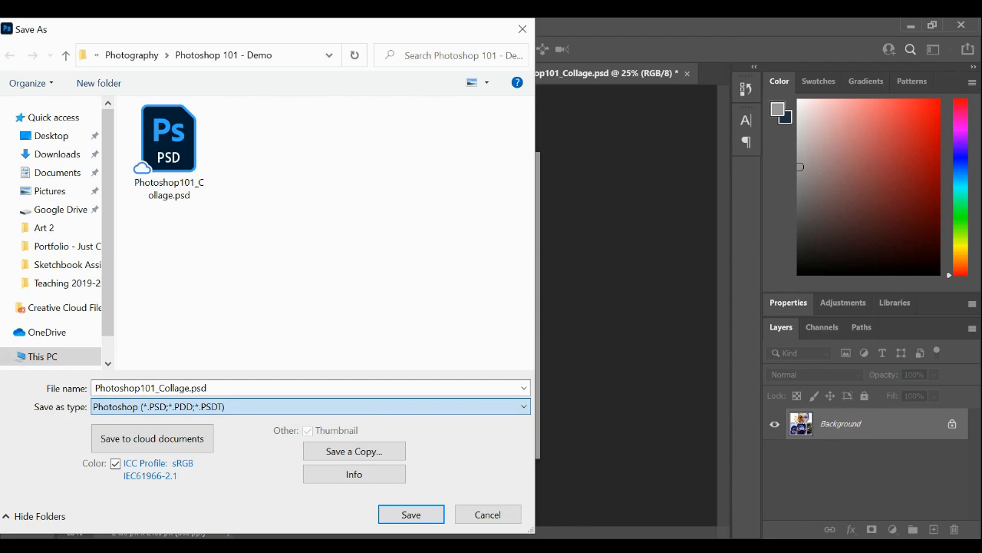
{"action": "left_click", "coordinate": [262, 252]}
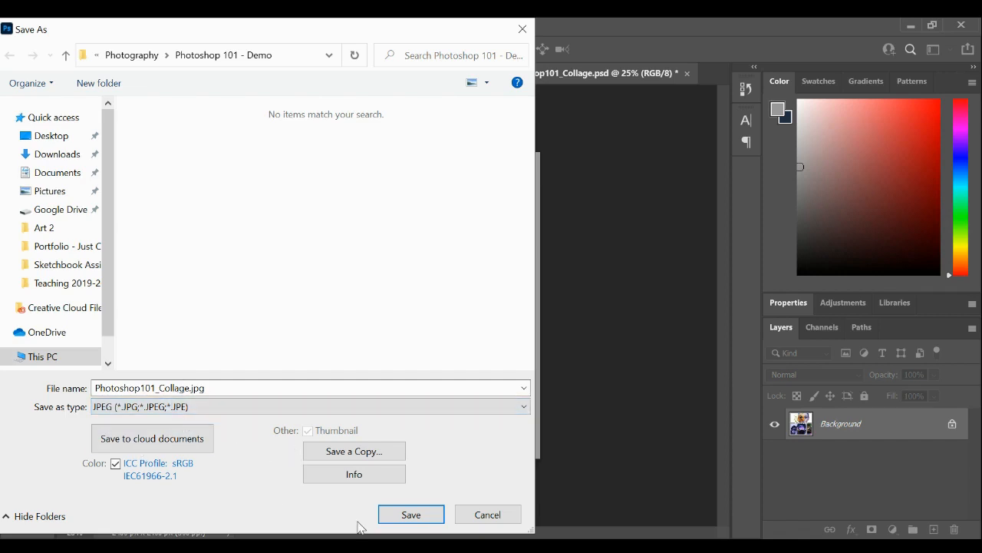
{"action": "left_click", "coordinate": [419, 516]}
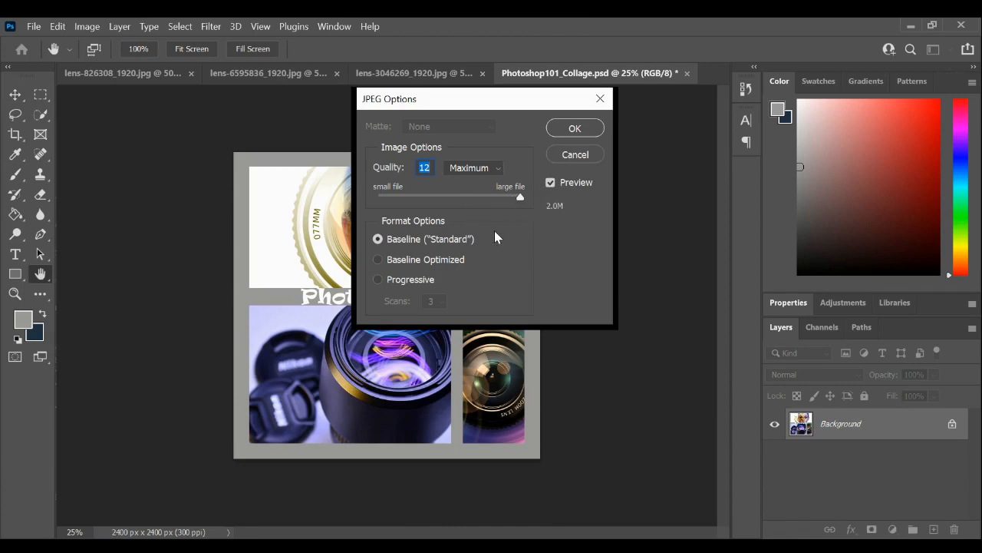
{"action": "left_click", "coordinate": [575, 129]}
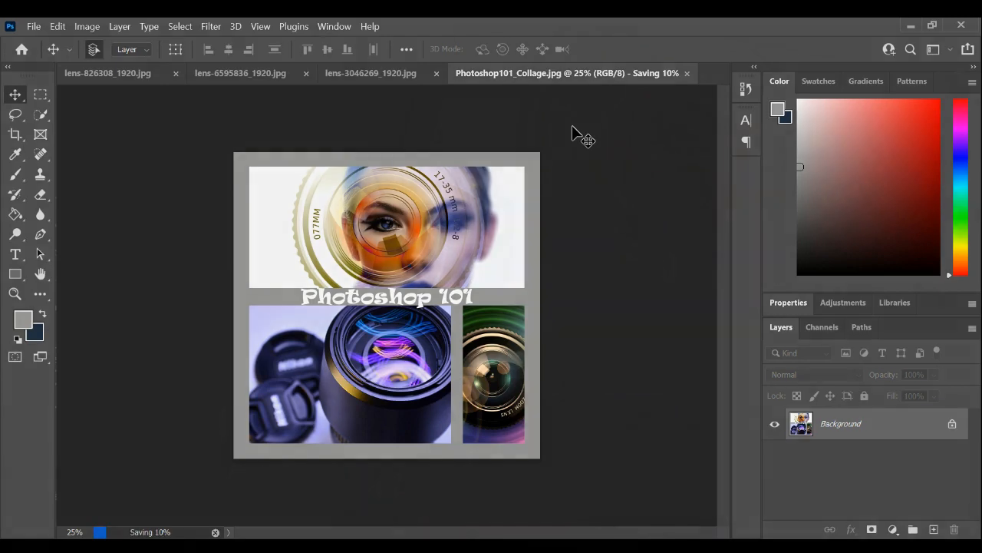